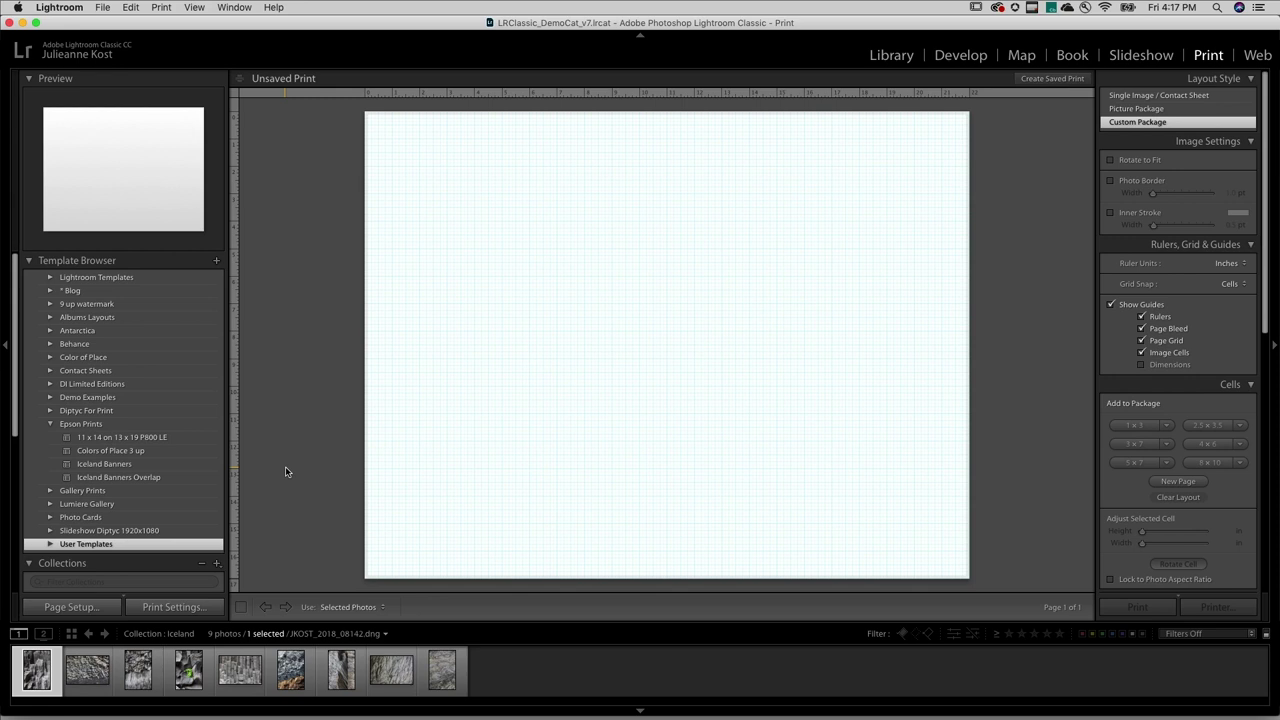
Set a 17 x 22 in landscape page and save Velvet Fine Art Paper, 2880 dpi, Finest Detail printer settings.
click(108, 609)
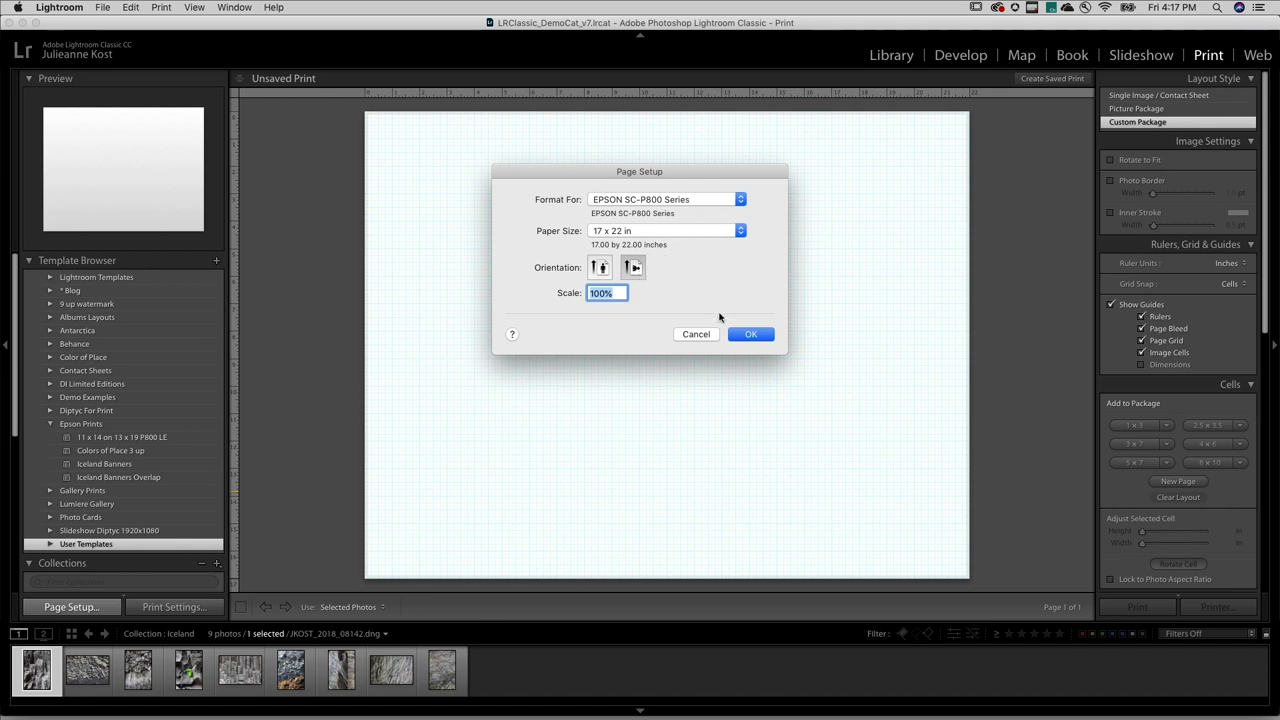
click(743, 336)
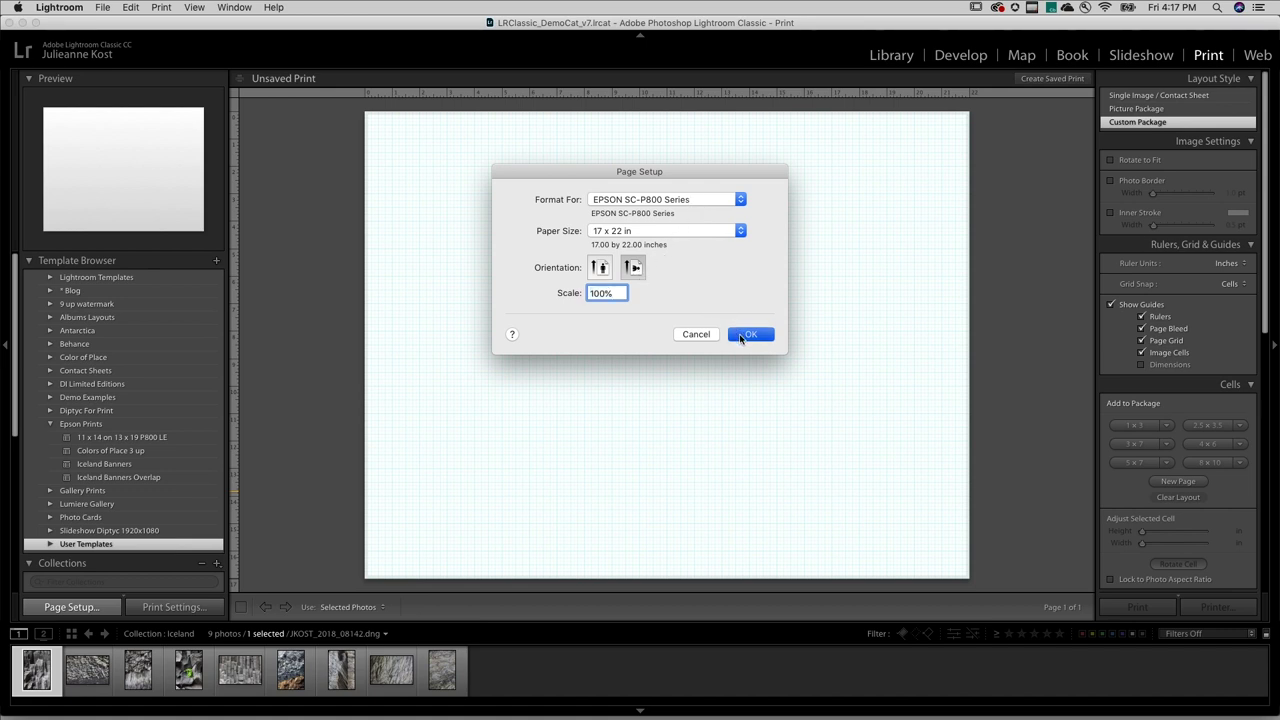
click(211, 611)
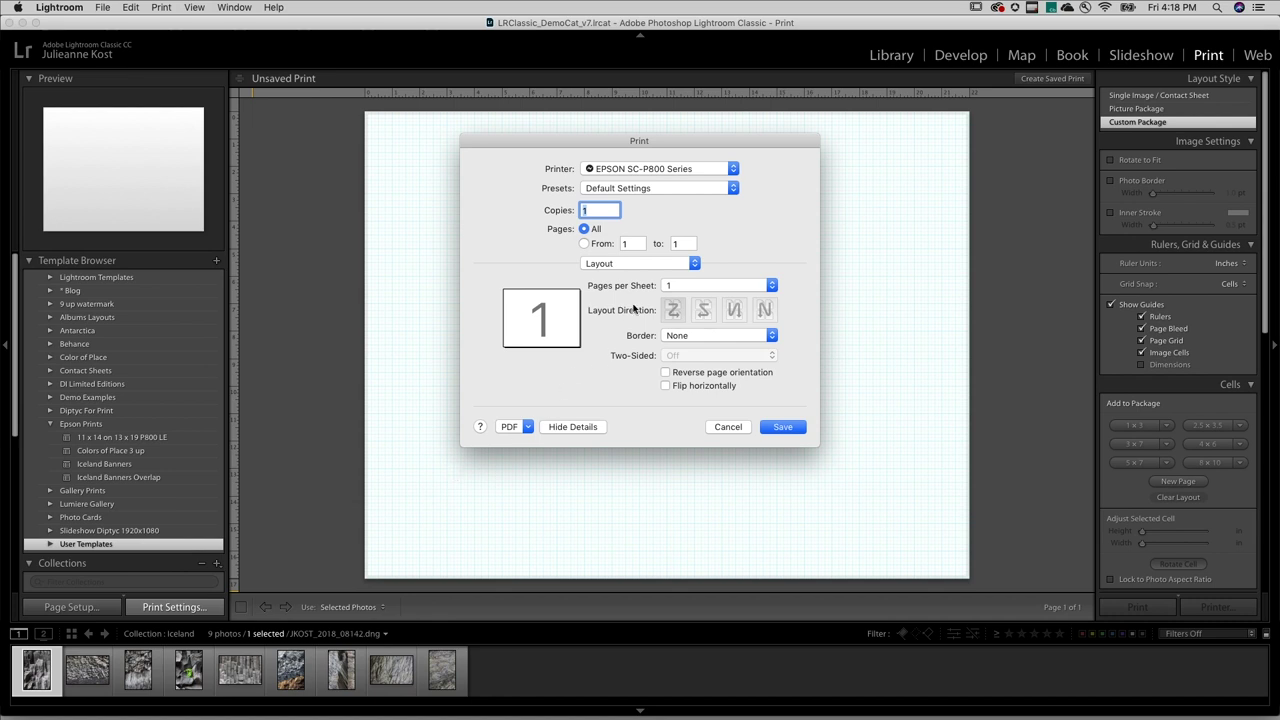
click(647, 268)
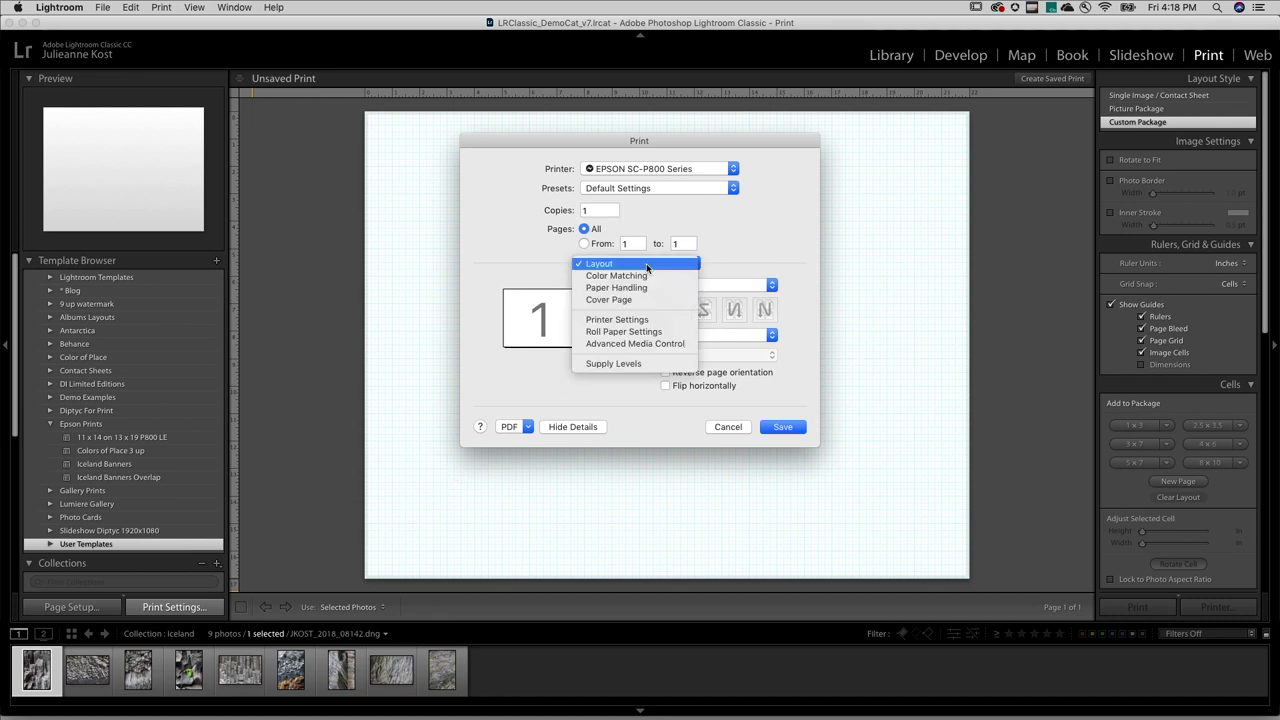
click(651, 321)
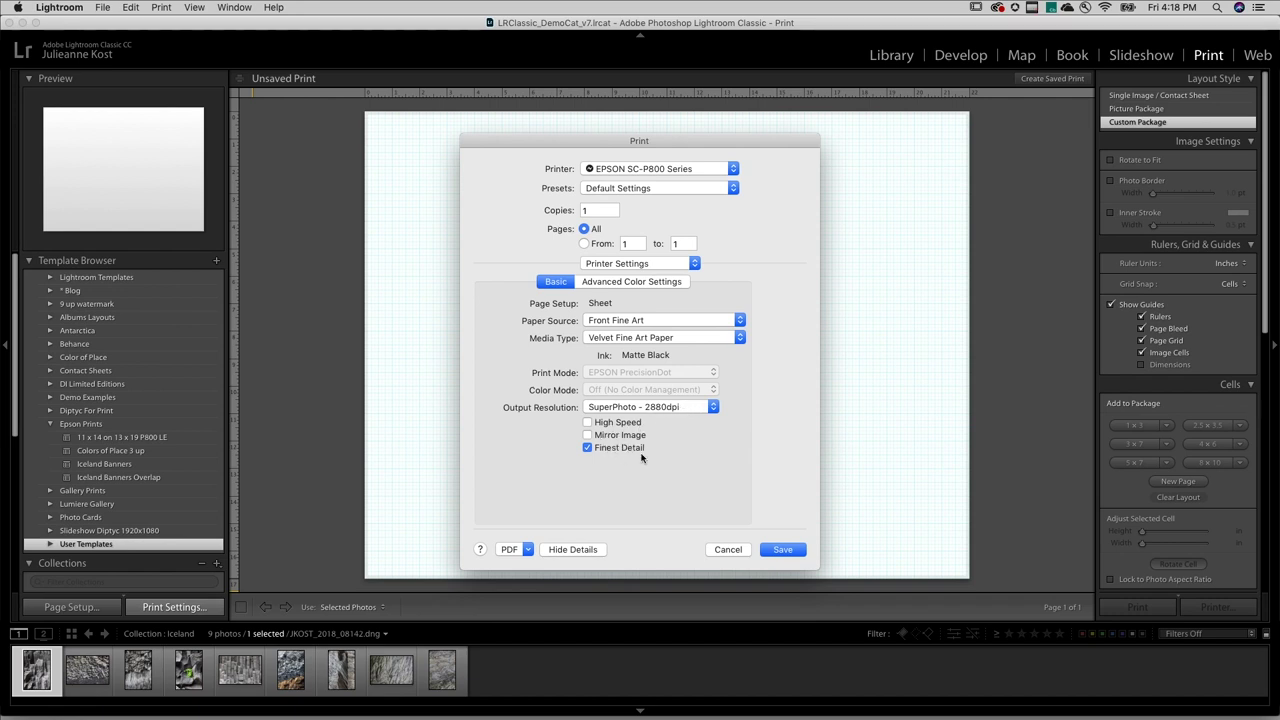
click(776, 551)
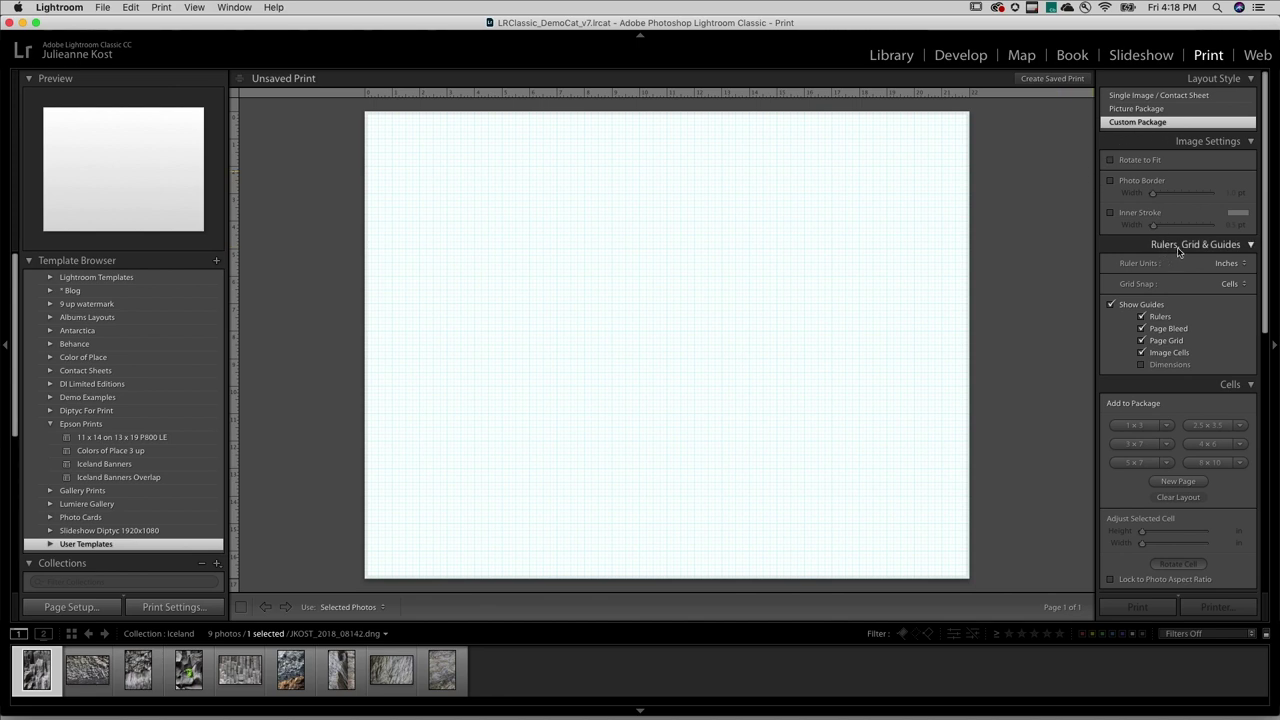
Set Grid Snap to Cells and add a 4 x 6 cell rotated to portrait near the top-left.
click(1228, 285)
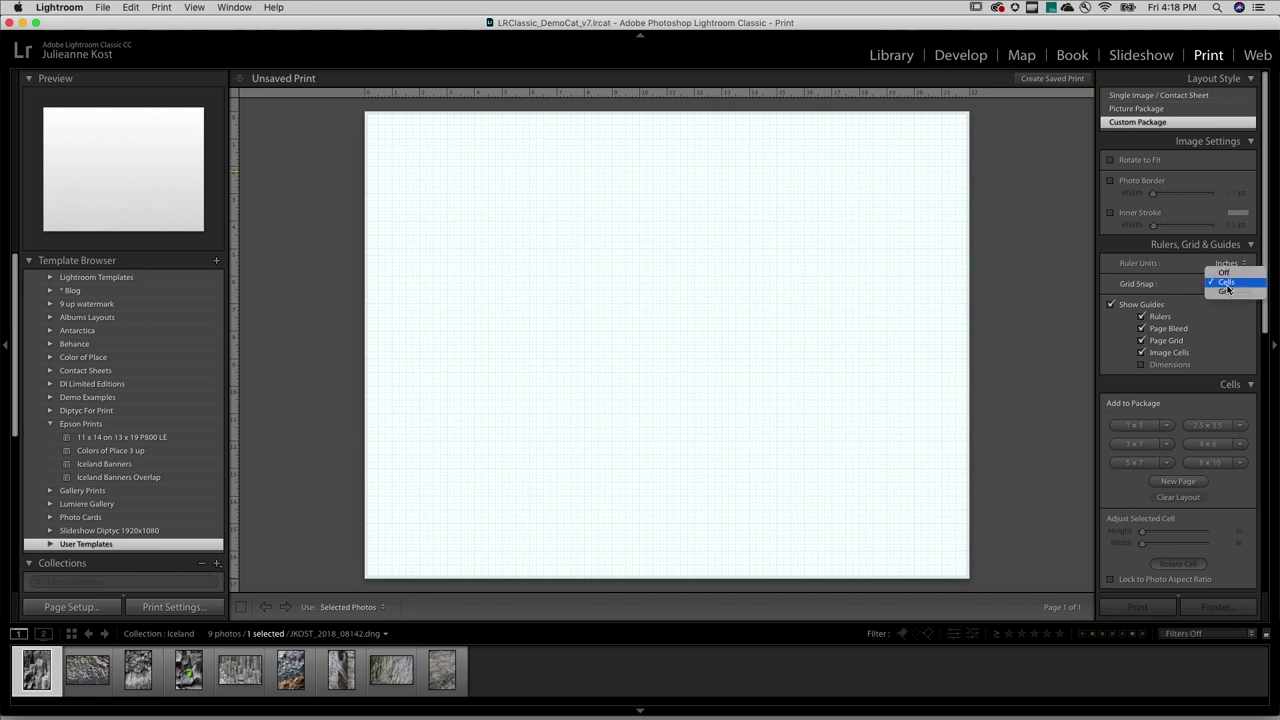
click(1228, 288)
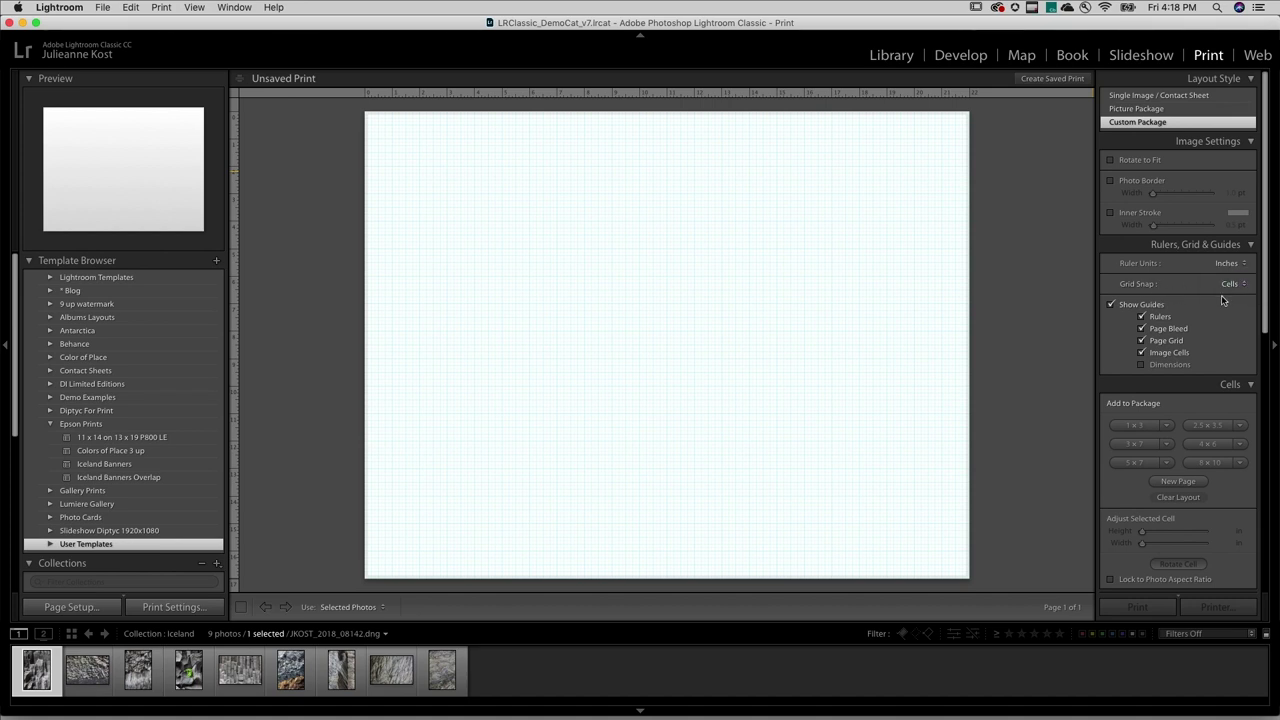
scroll(1225, 298, down, 5)
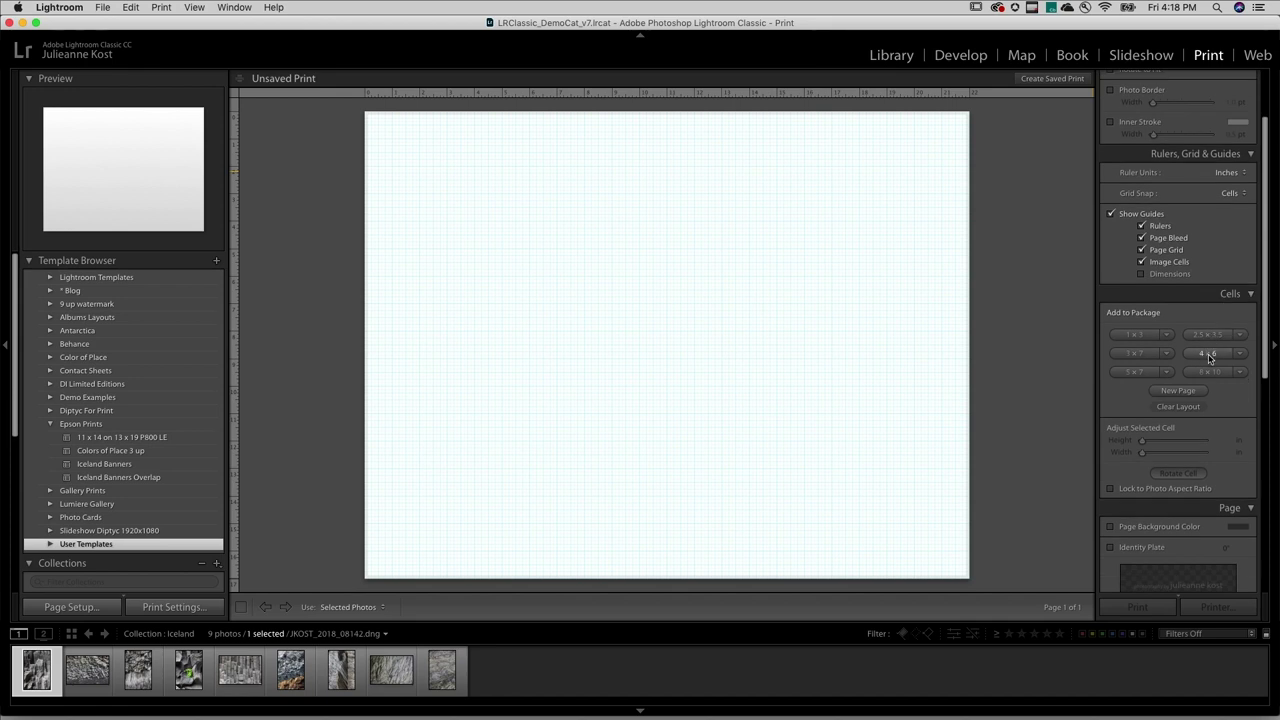
click(1205, 353)
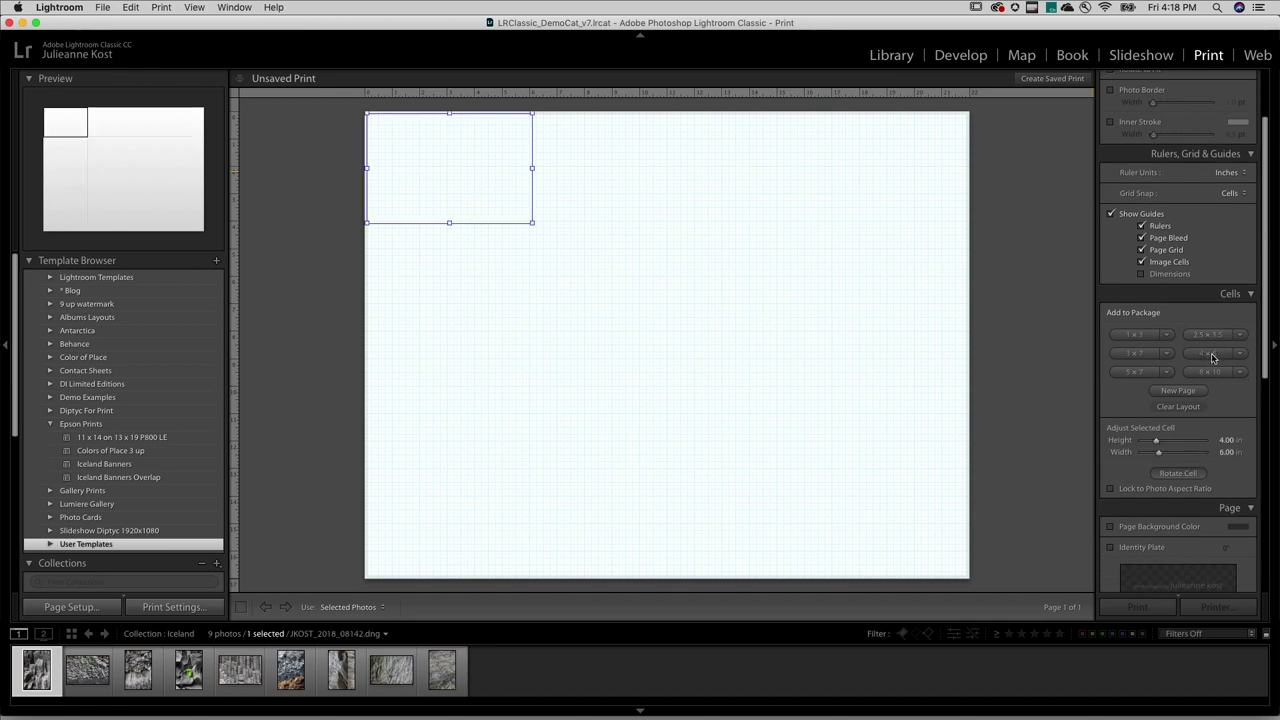
click(1186, 474)
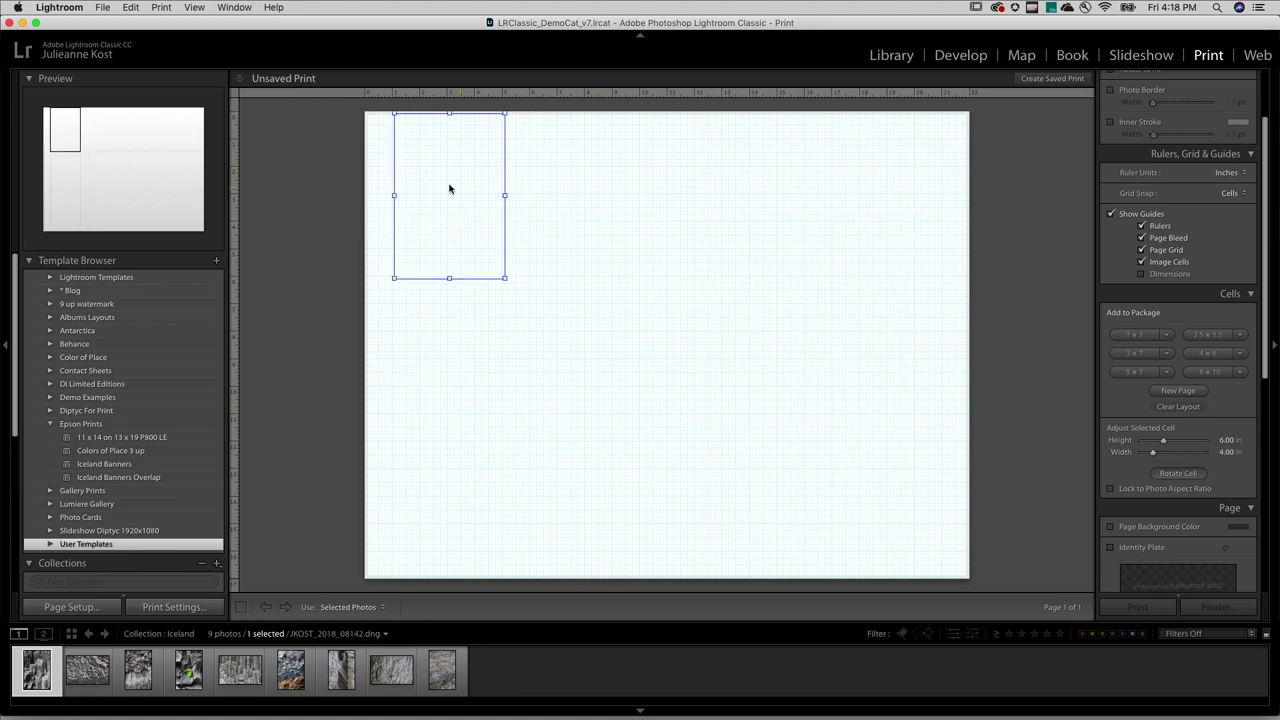
drag(449, 189, 470, 215)
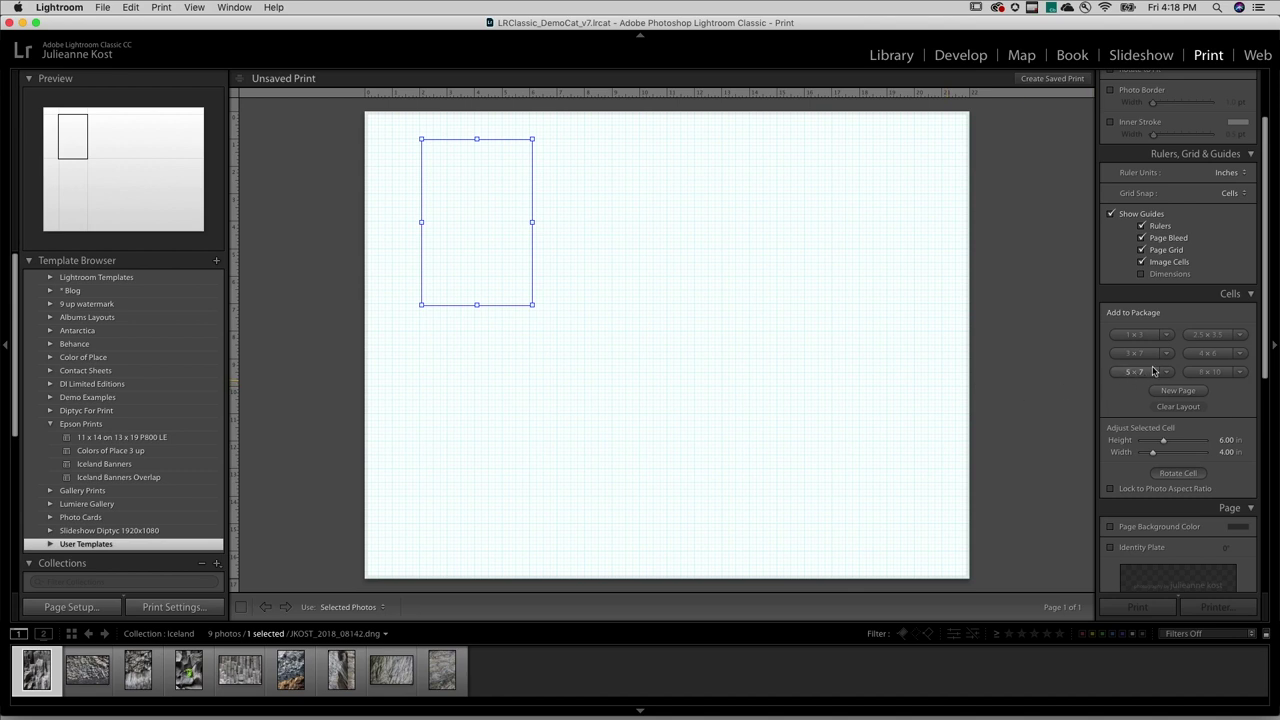
Add a second 4 x 6 cell with locked aspect ratio, set height 6 (9 wide), and align it.
click(1208, 353)
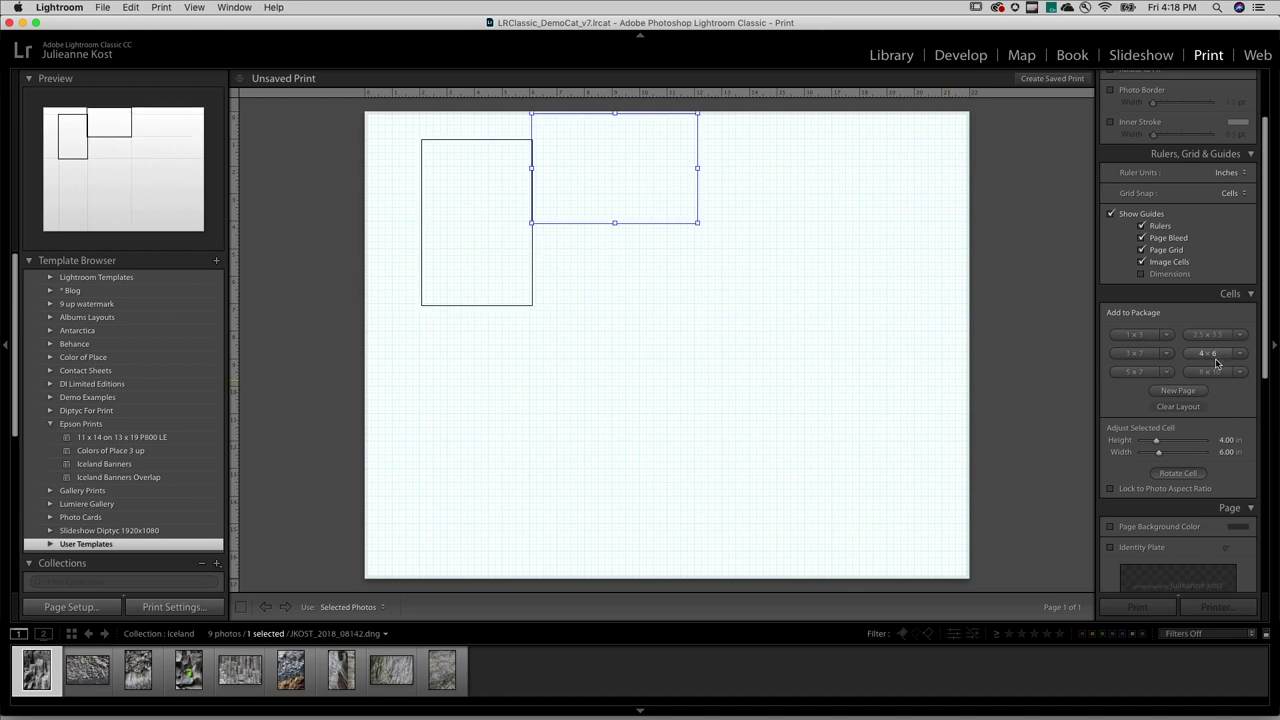
click(1111, 489)
click(1222, 441)
text(6)
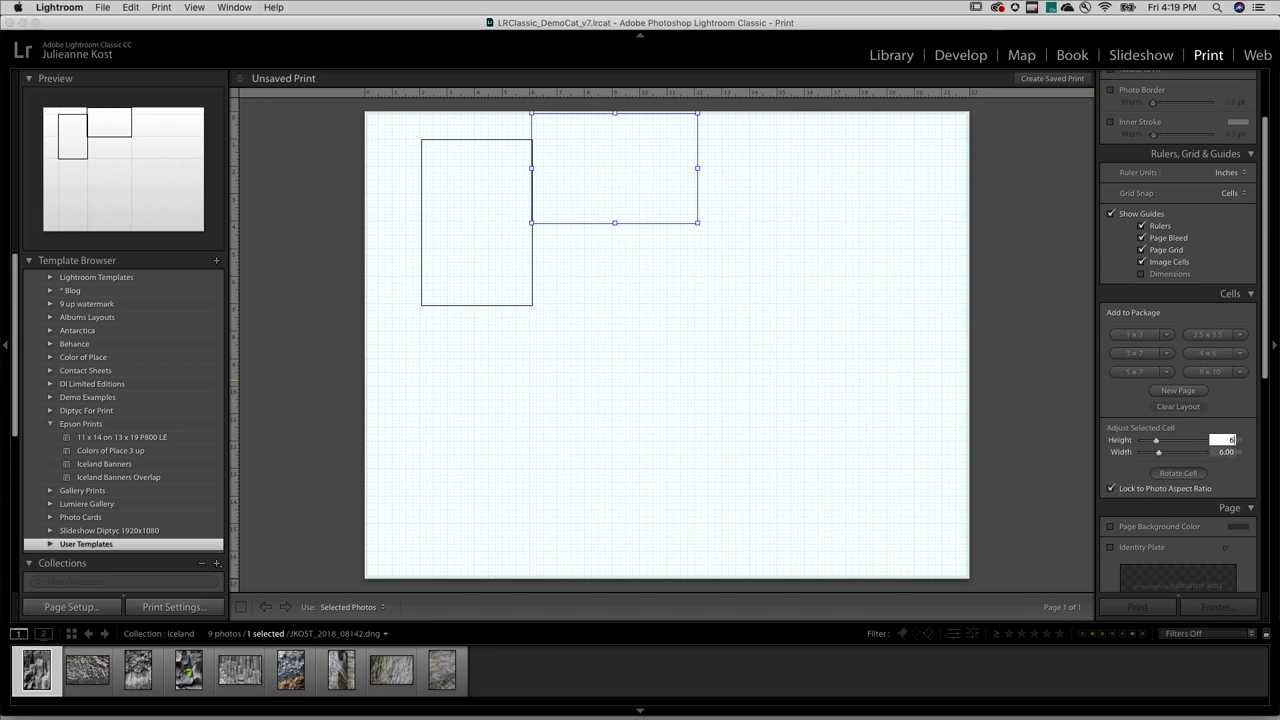
key(Tab)
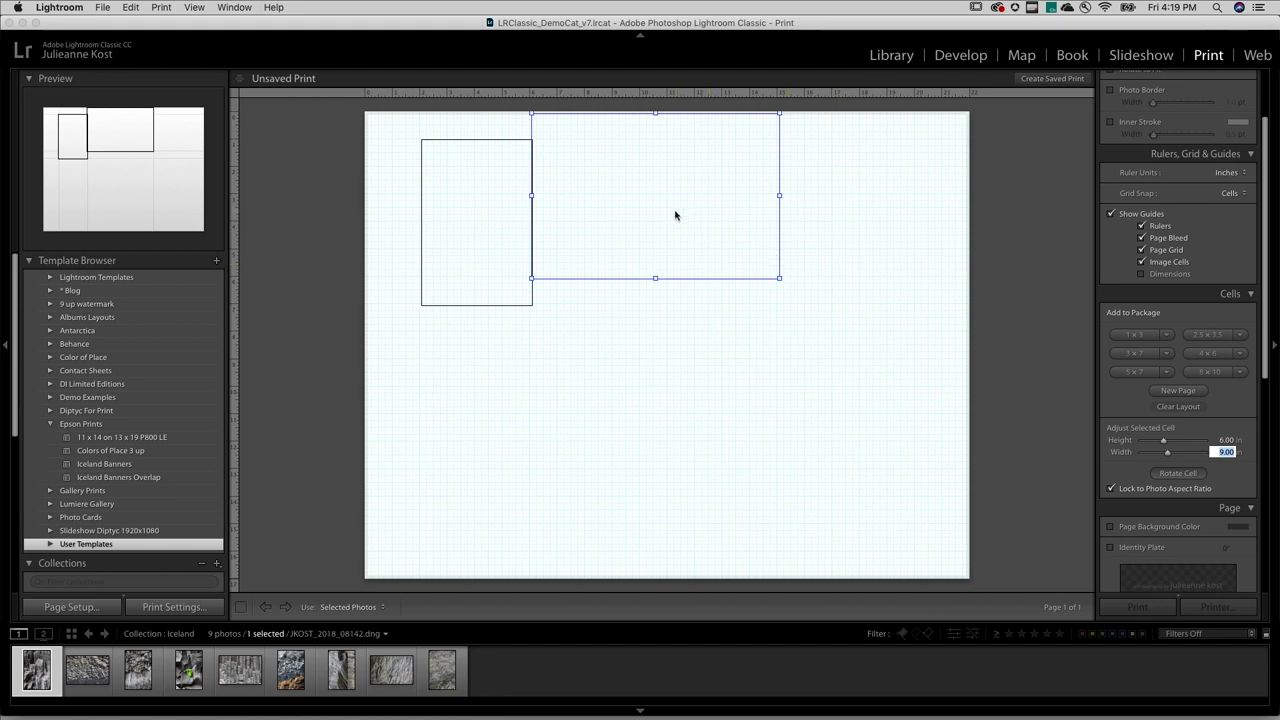
drag(675, 215, 672, 237)
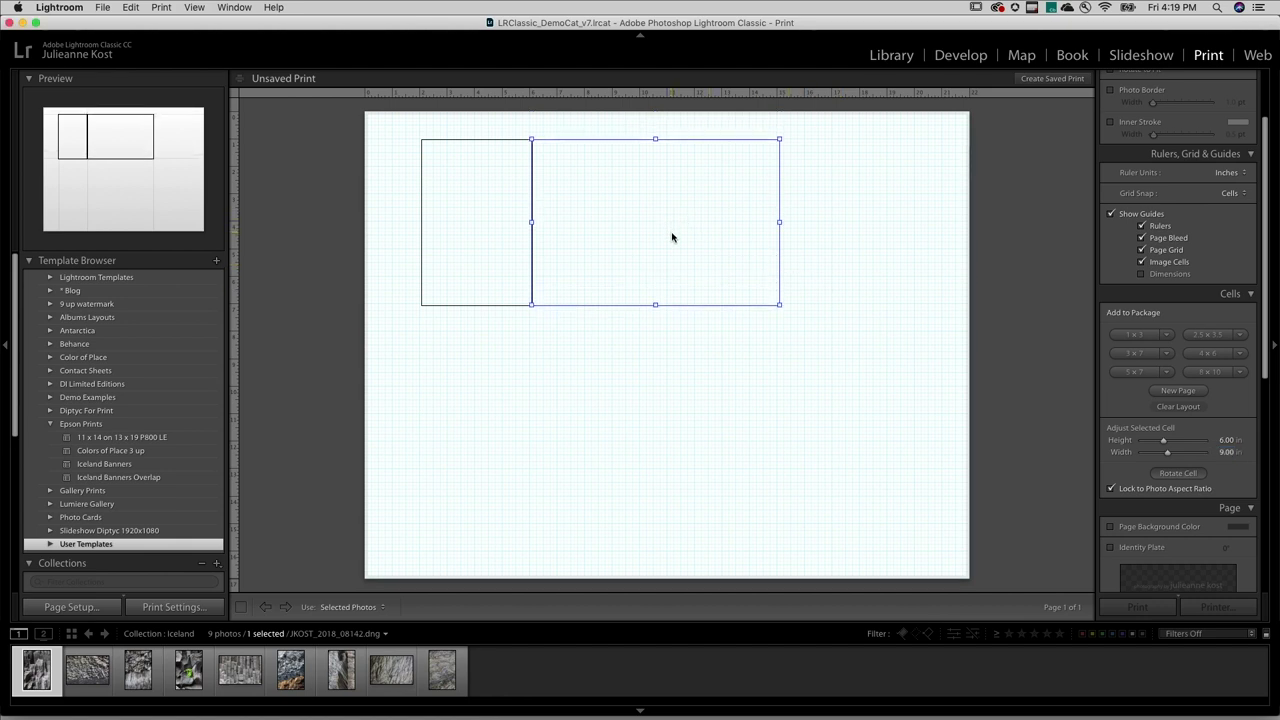
Add a third 4 x 6 cell rotated to portrait against the wide cell's right edge.
click(1205, 353)
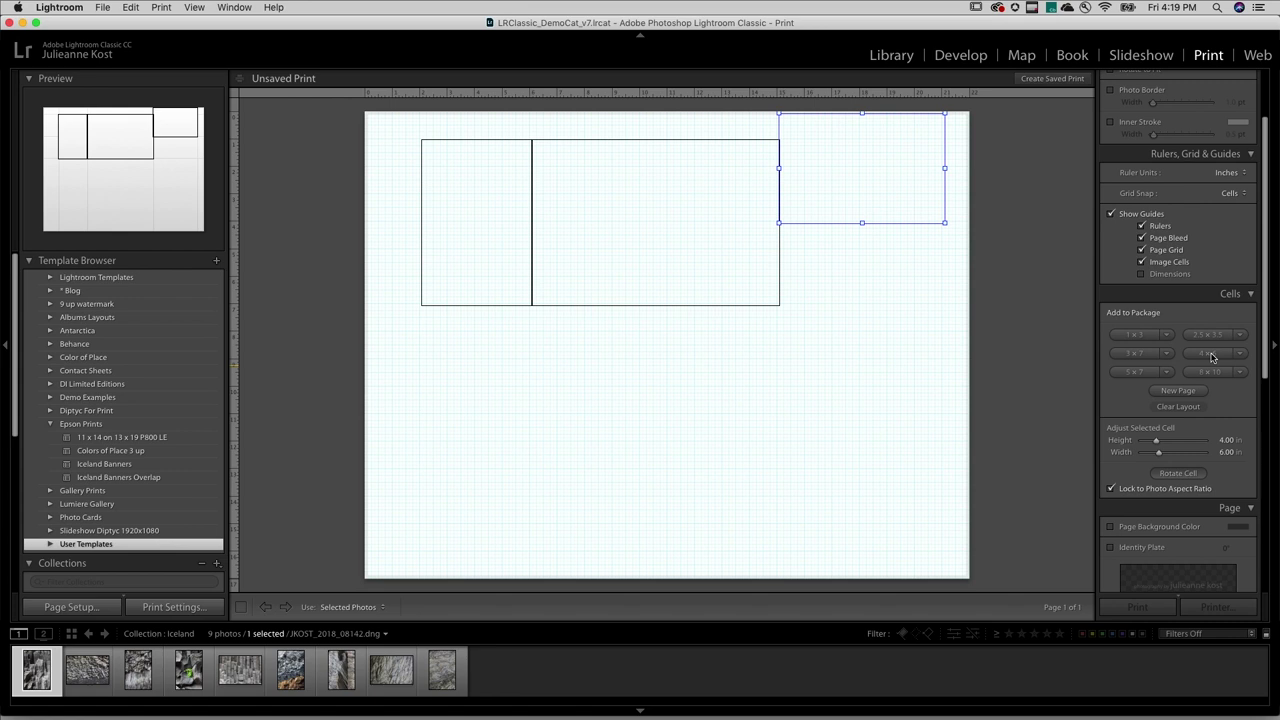
click(1192, 475)
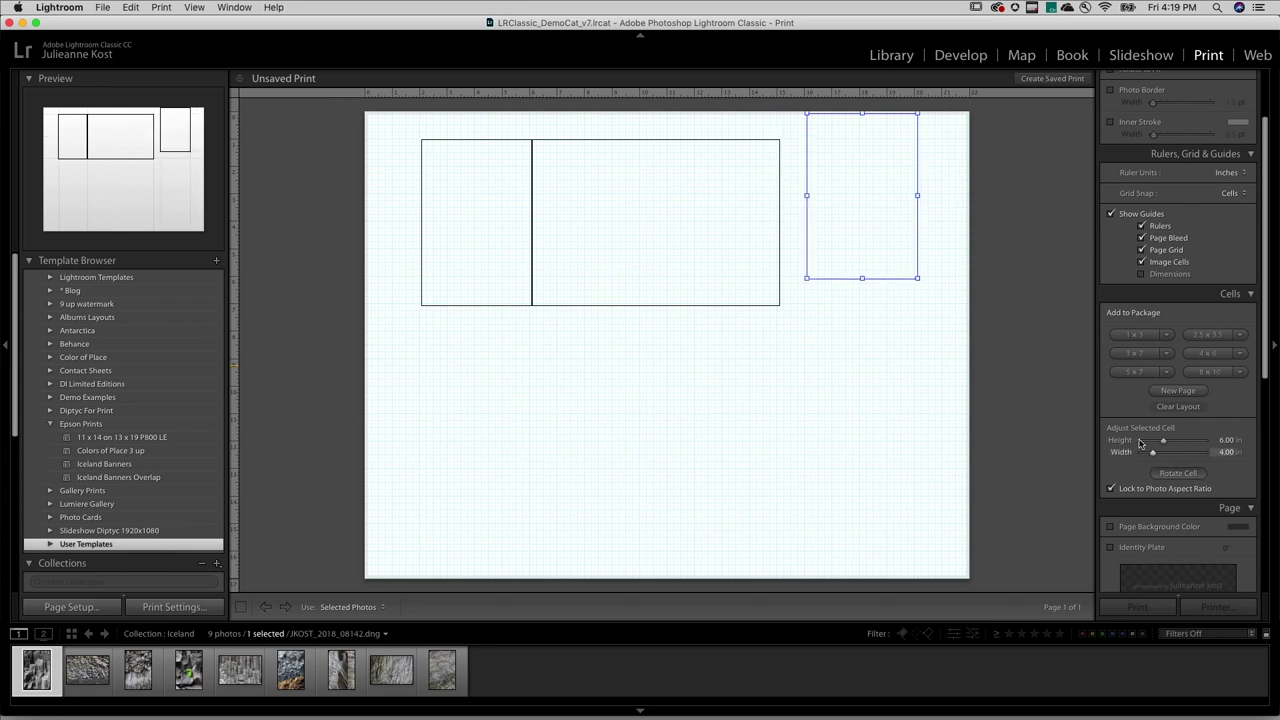
drag(847, 225, 823, 246)
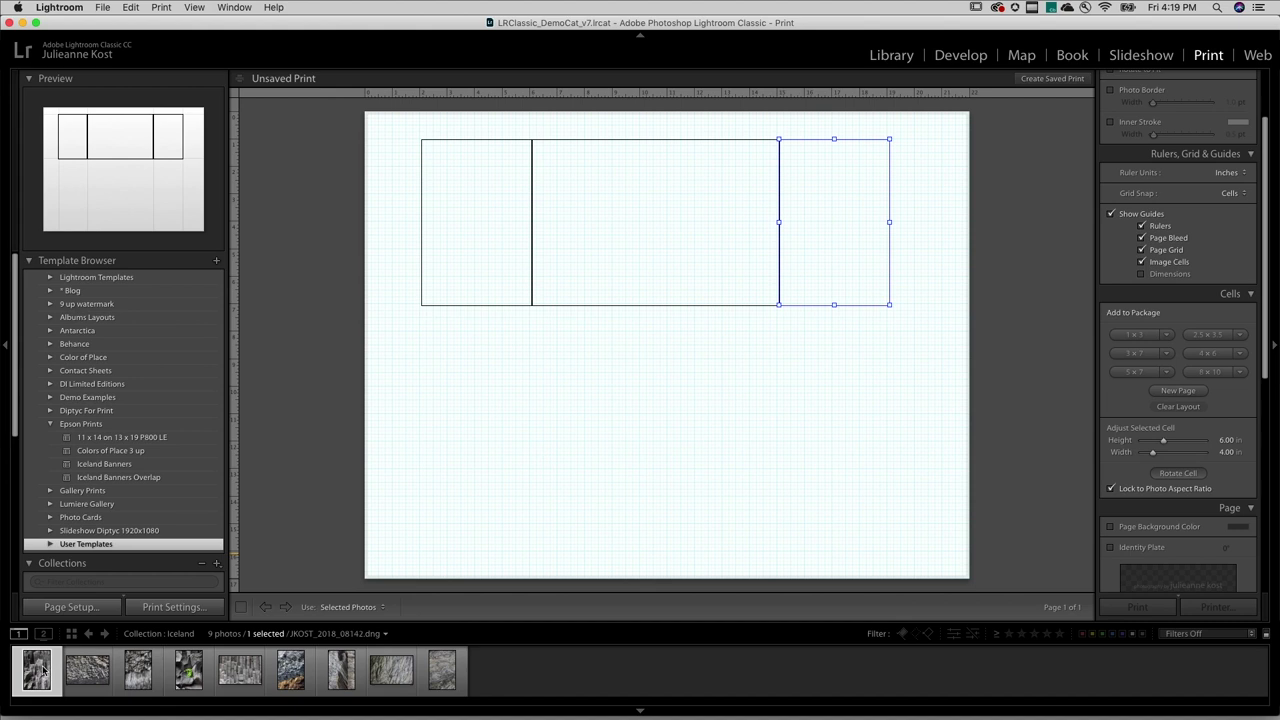
Drag the first, second and third basalt filmstrip photos into the left, middle and right cells.
drag(40, 672, 448, 278)
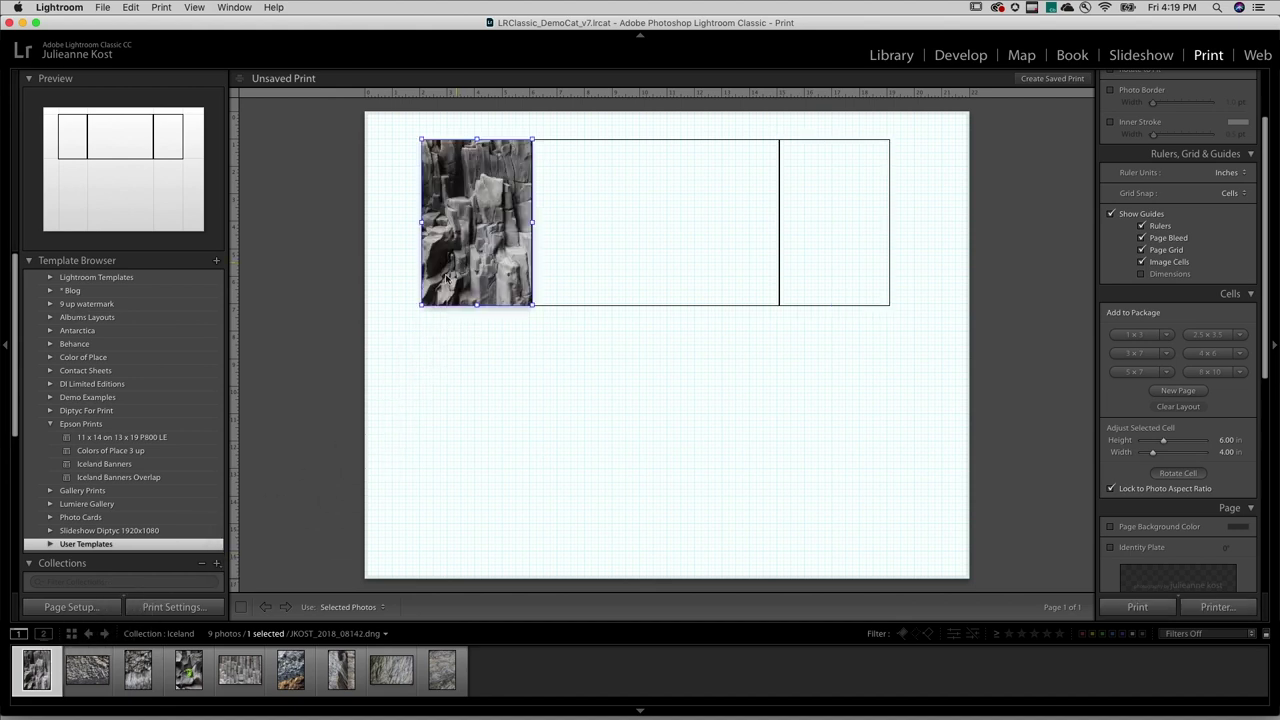
drag(90, 670, 610, 258)
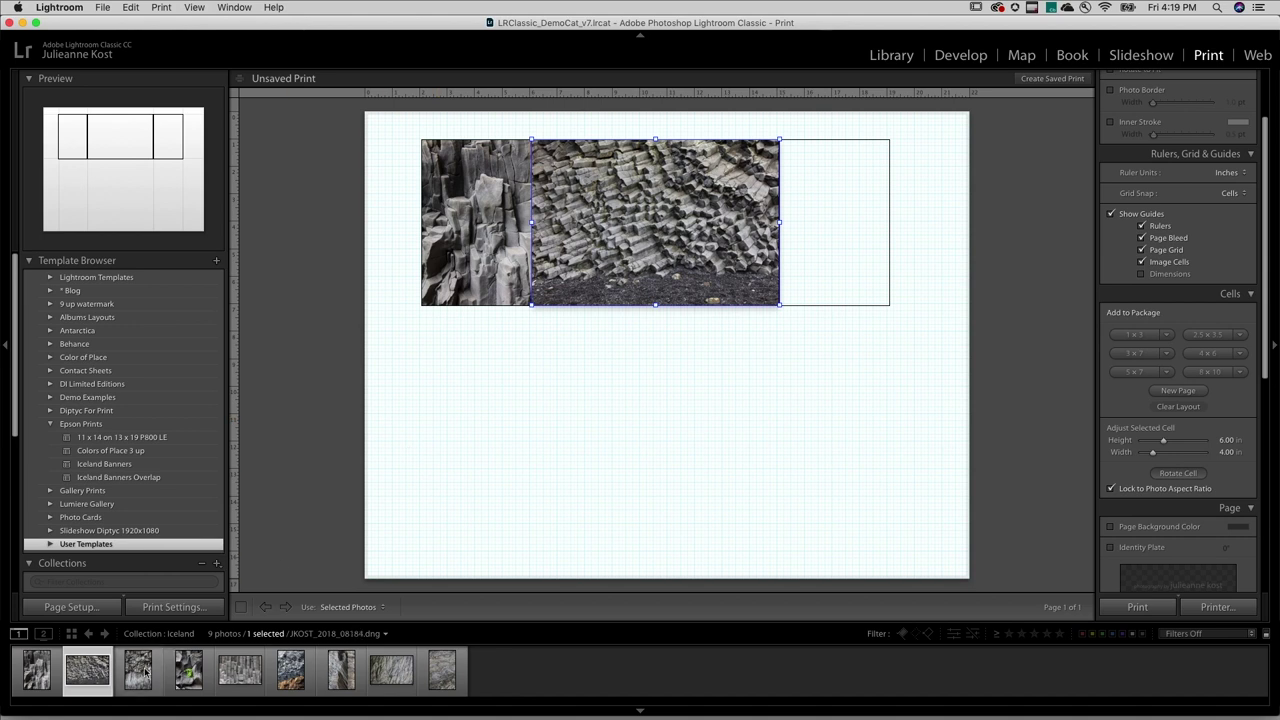
drag(145, 672, 822, 278)
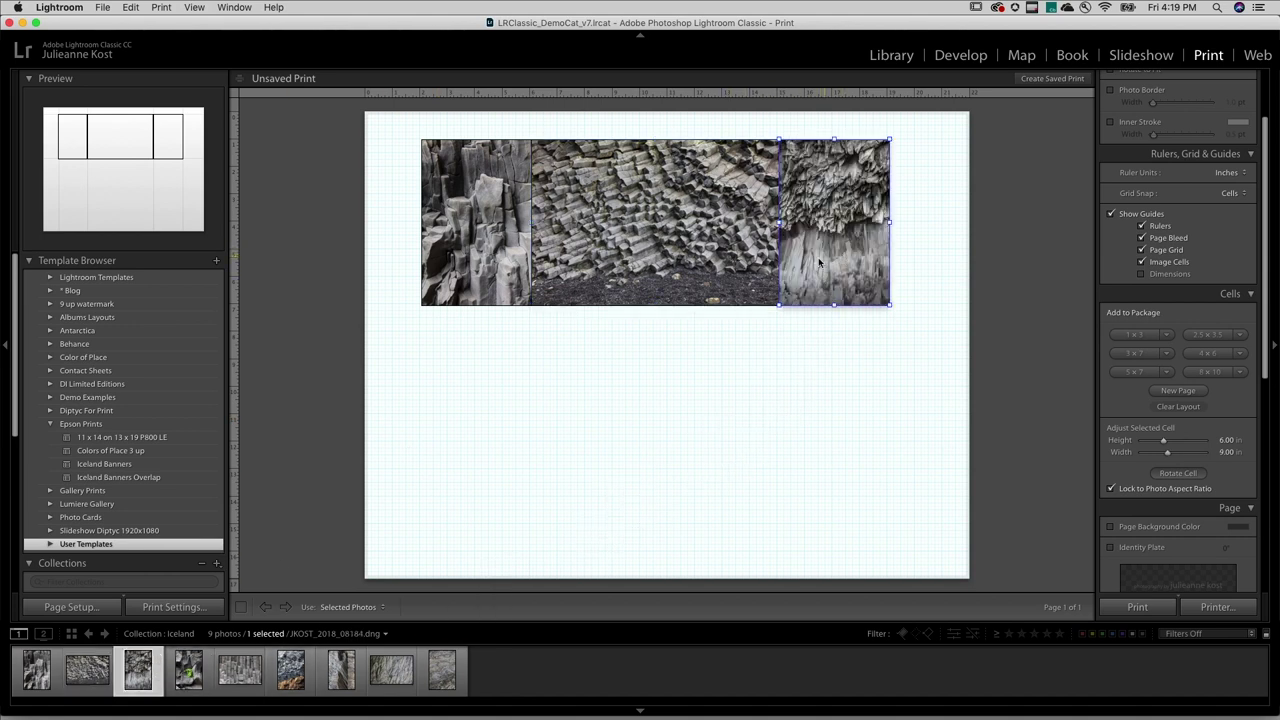
Apply a white 0.5 pt inner stroke to the photo cells, then turn Show Guides back on.
click(912, 260)
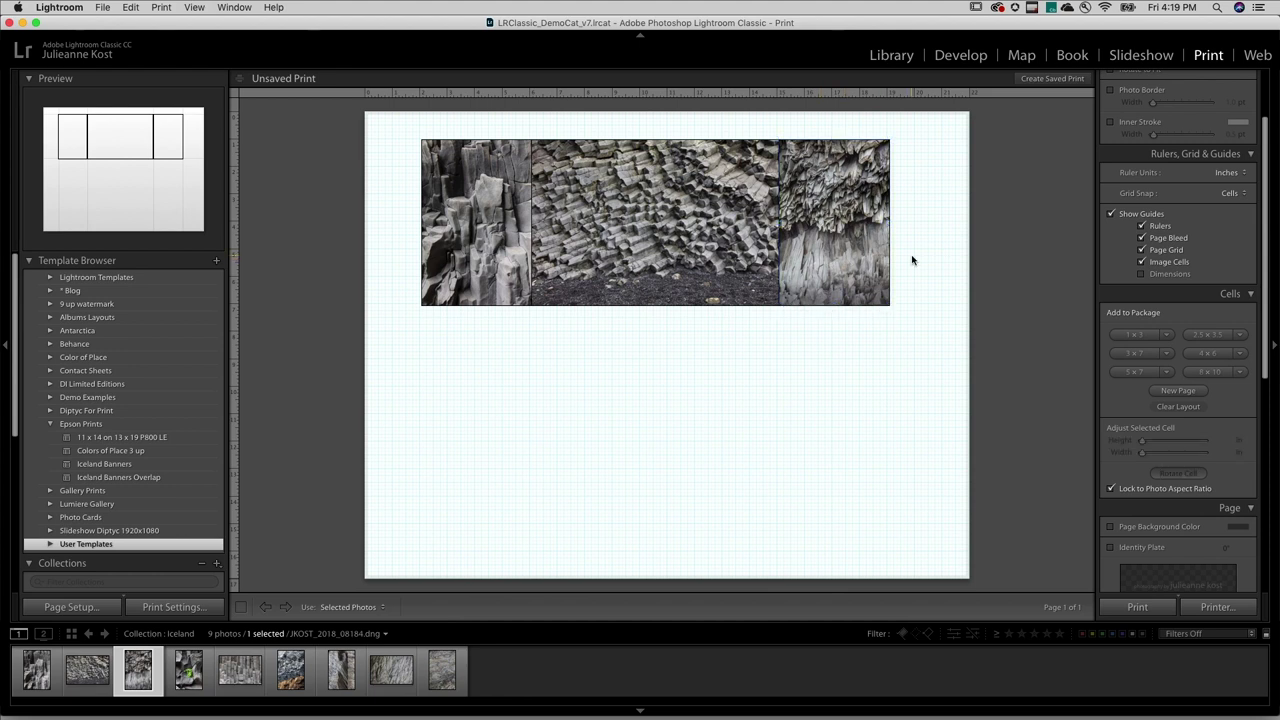
click(1110, 214)
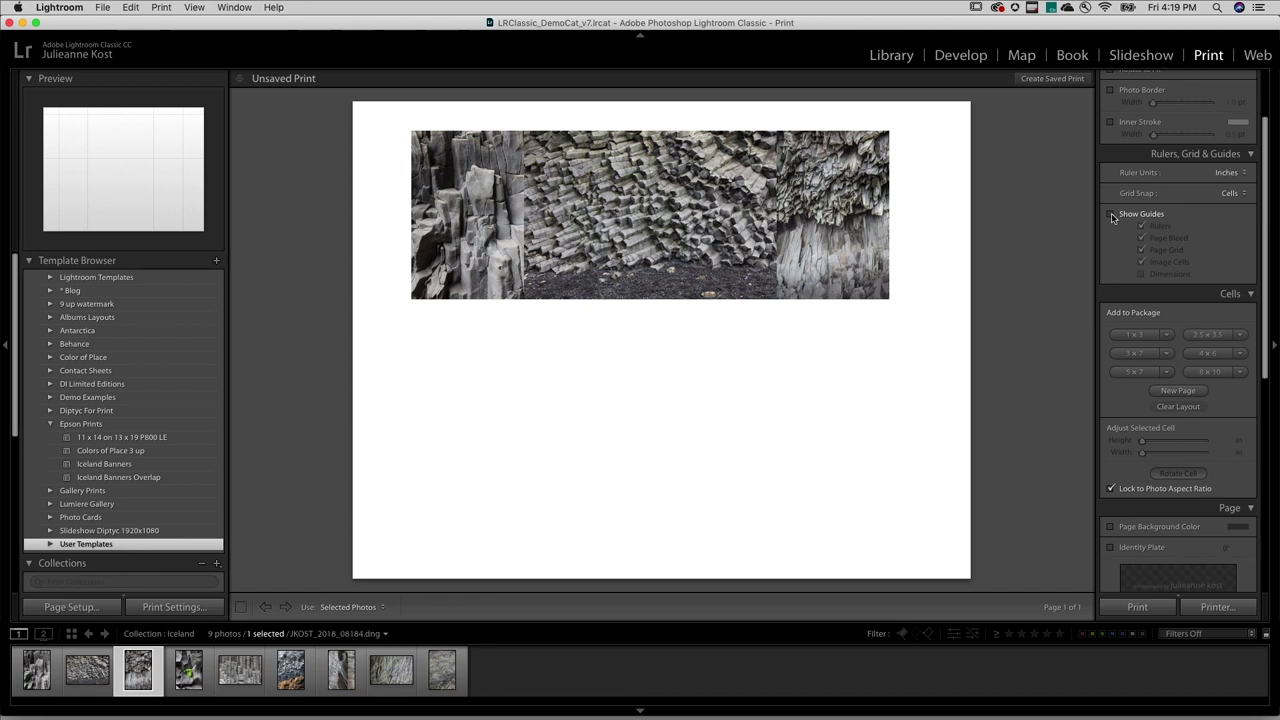
click(1110, 122)
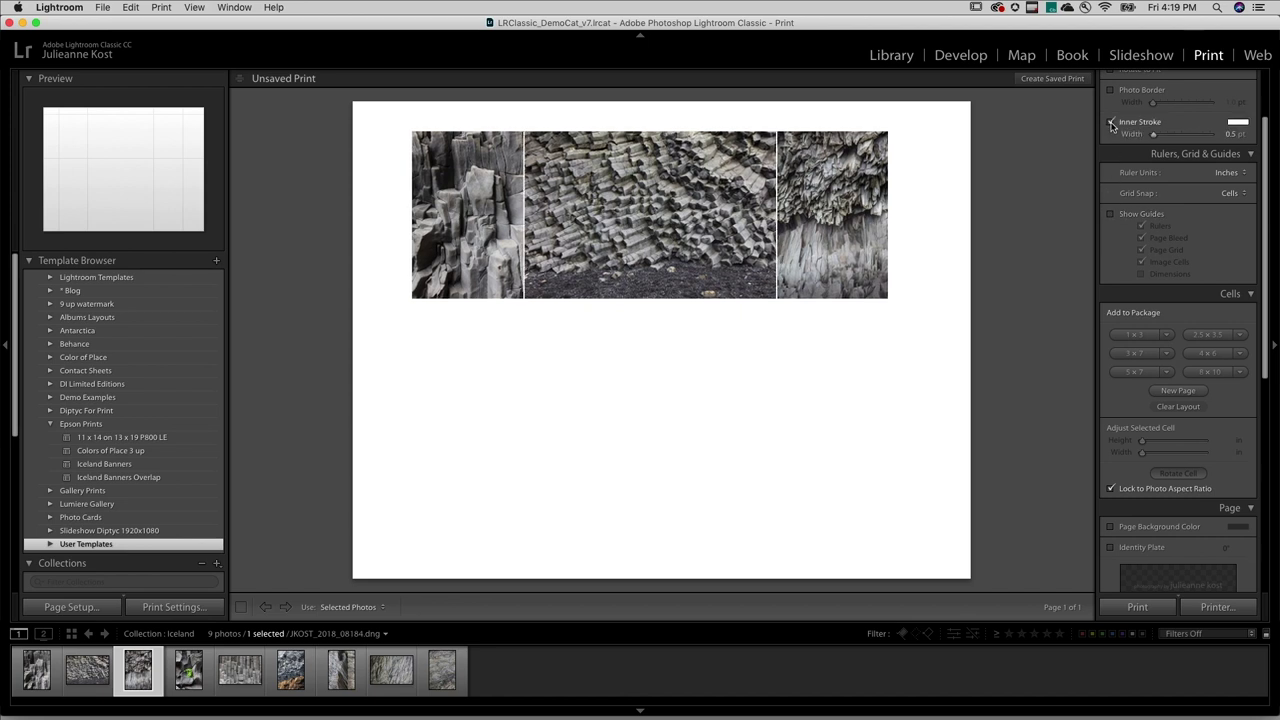
click(1237, 122)
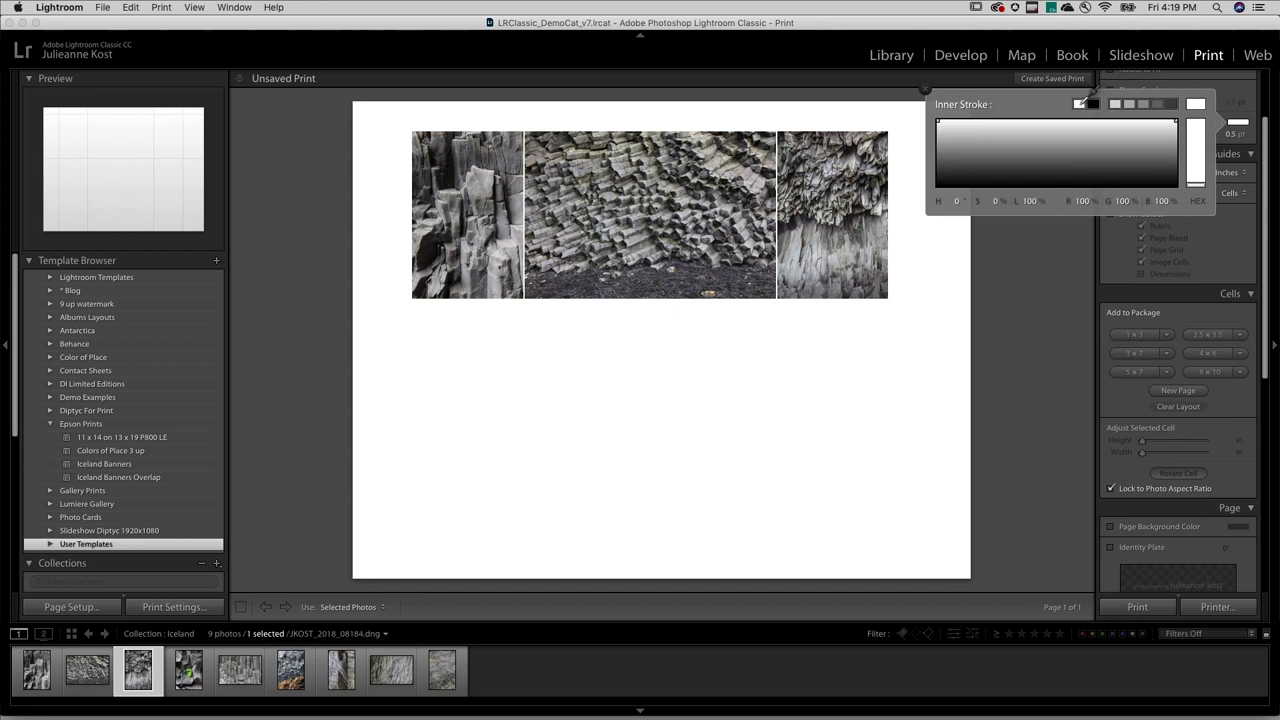
click(1226, 138)
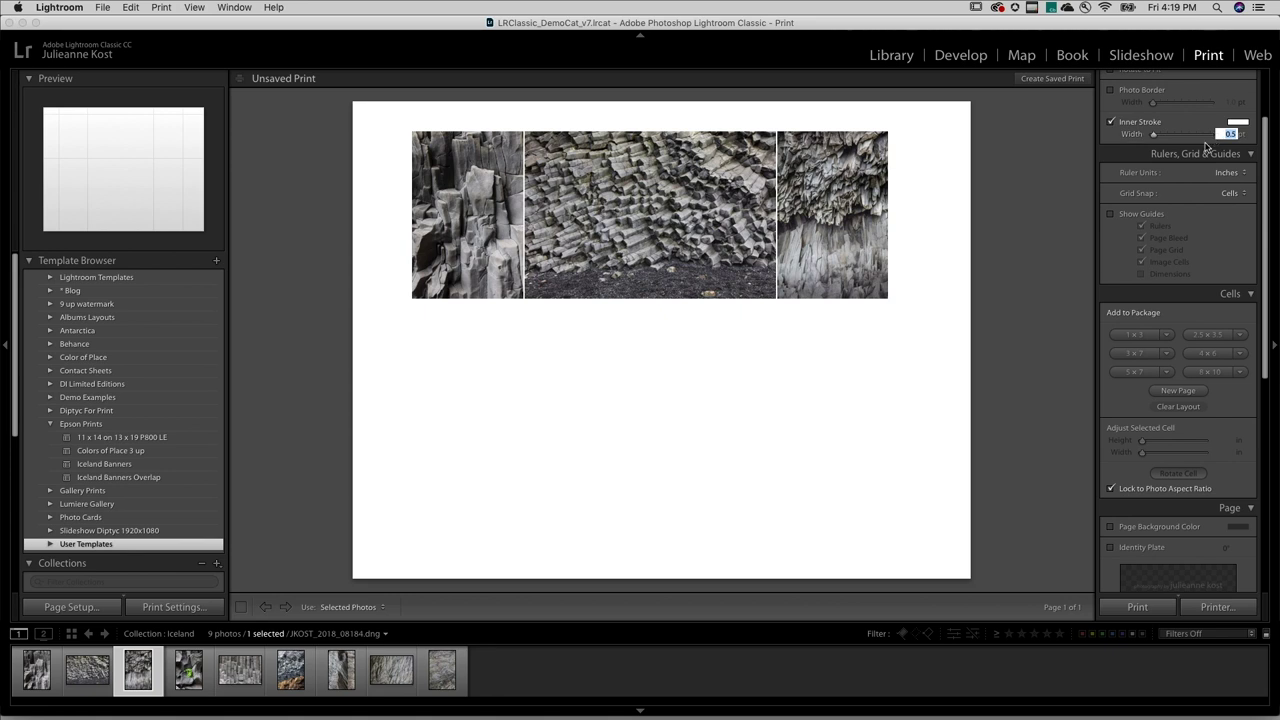
click(1111, 215)
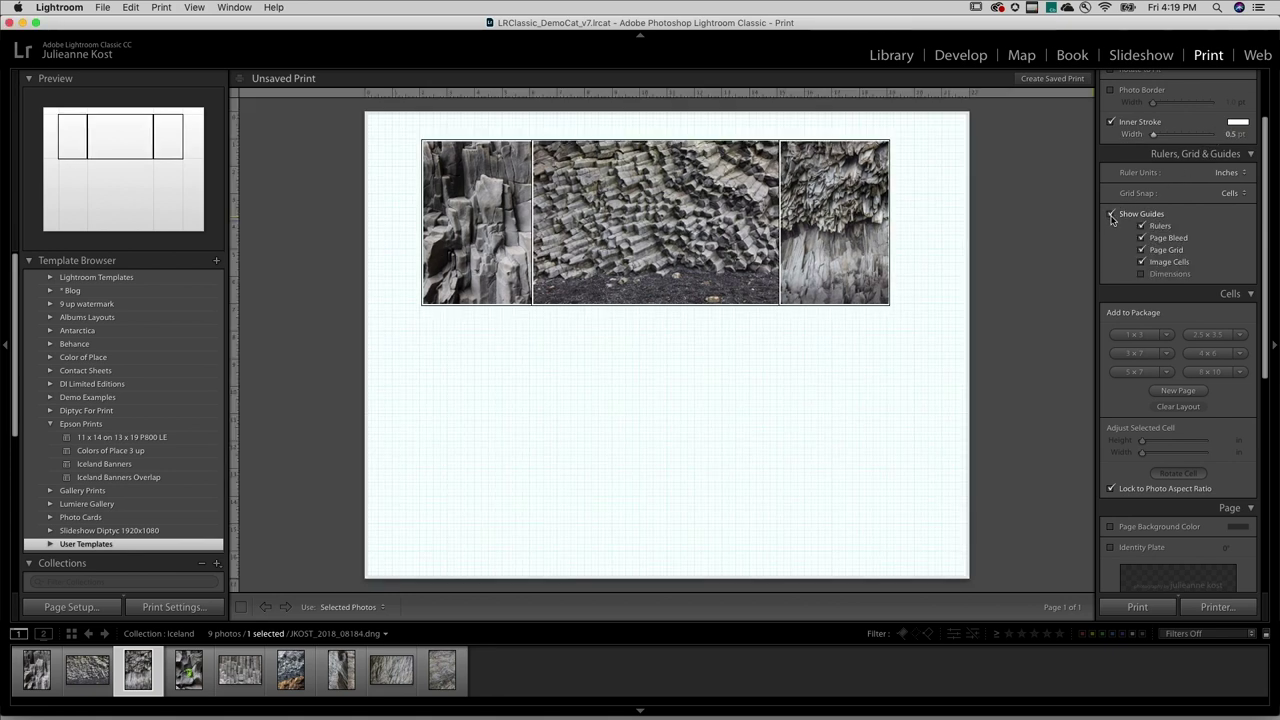
Add a custom 5 x 5 in cell, move it below the photo row, and enlarge it.
click(1167, 336)
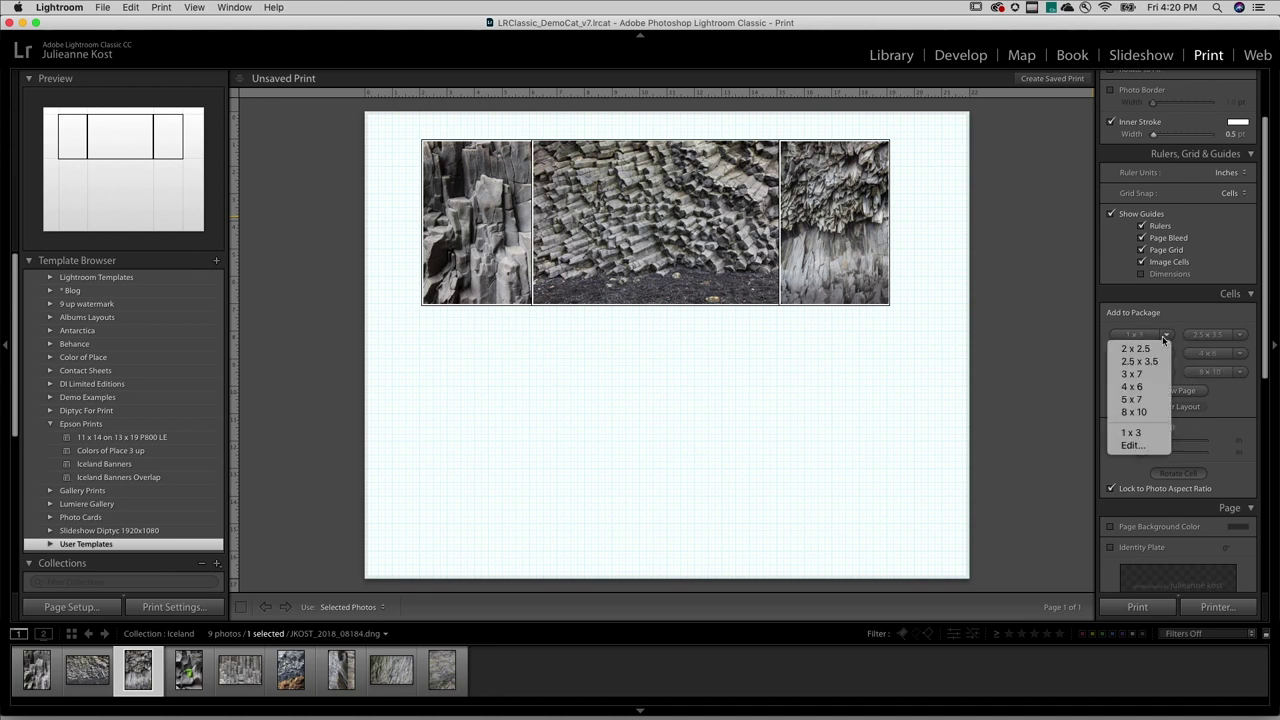
click(1141, 451)
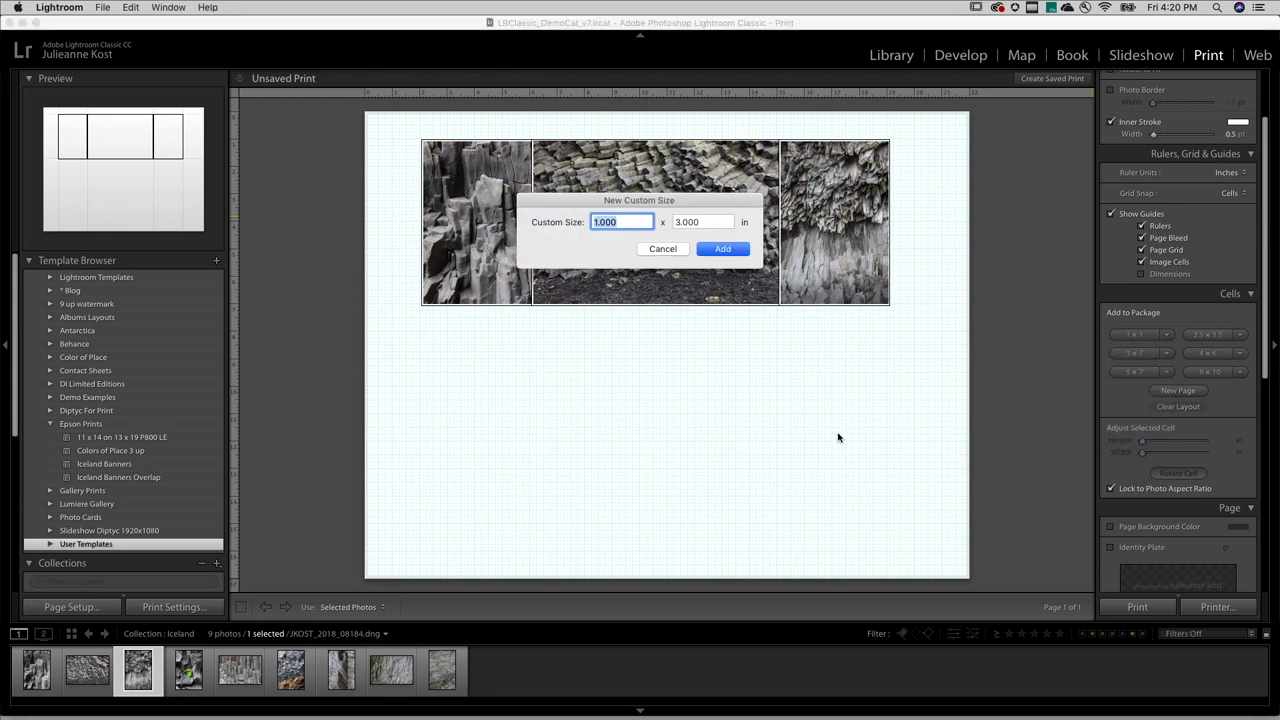
text(5)
key(Tab)
text(5)
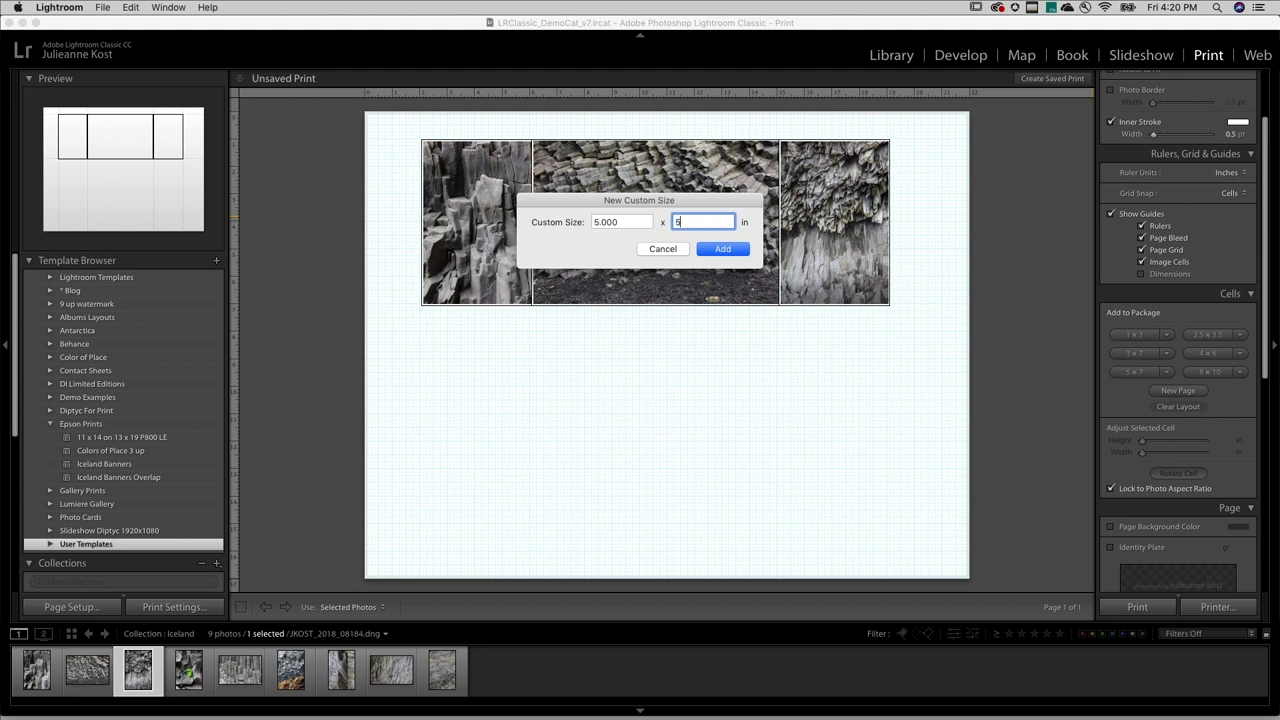
click(738, 250)
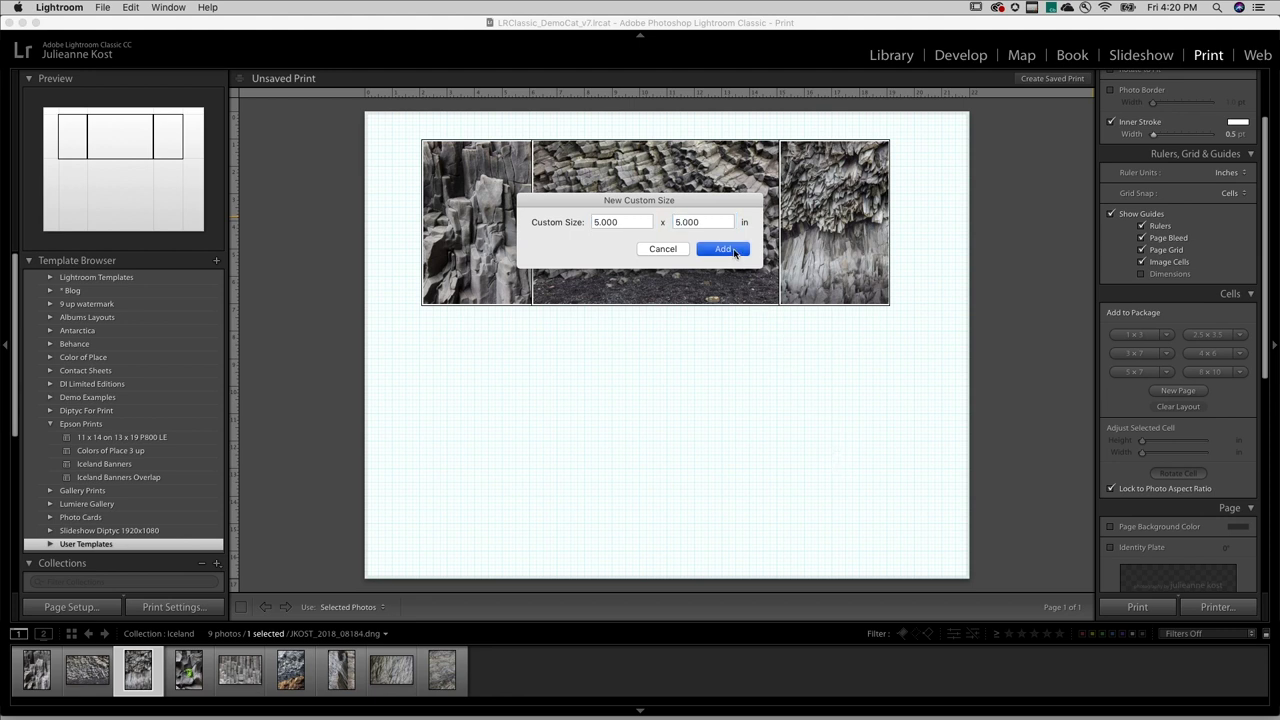
drag(457, 417, 506, 463)
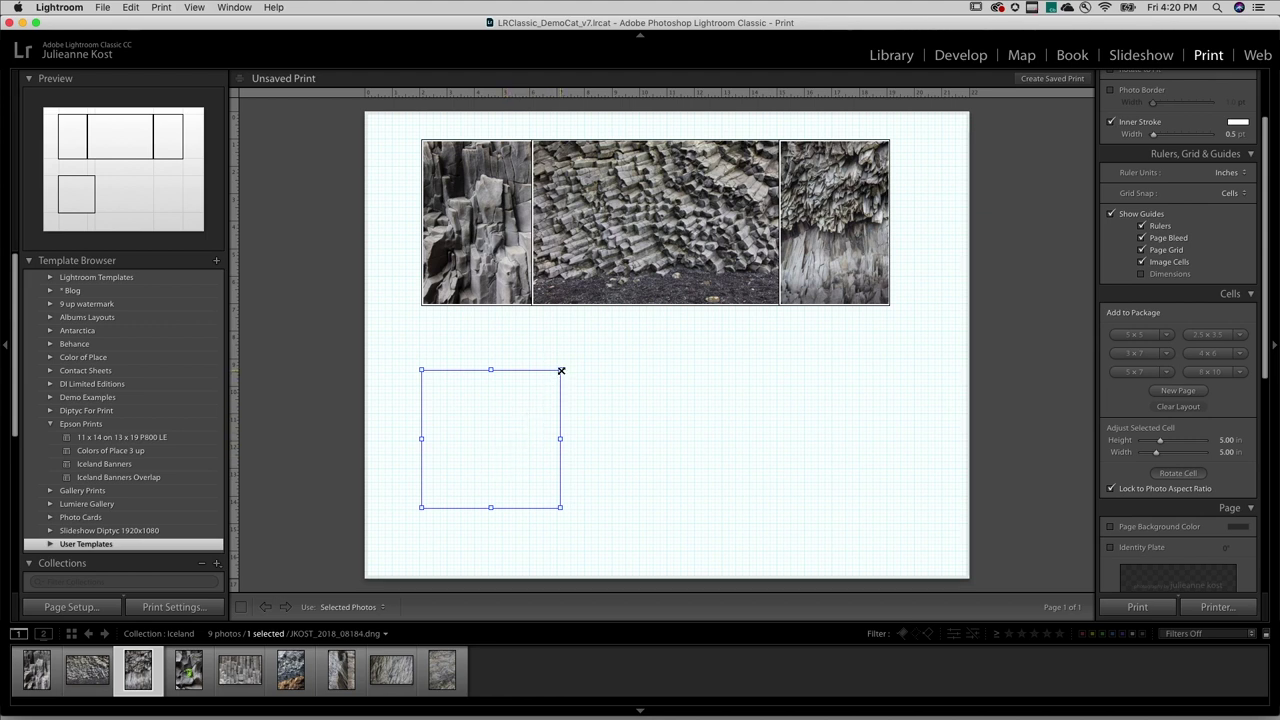
drag(562, 374, 621, 337)
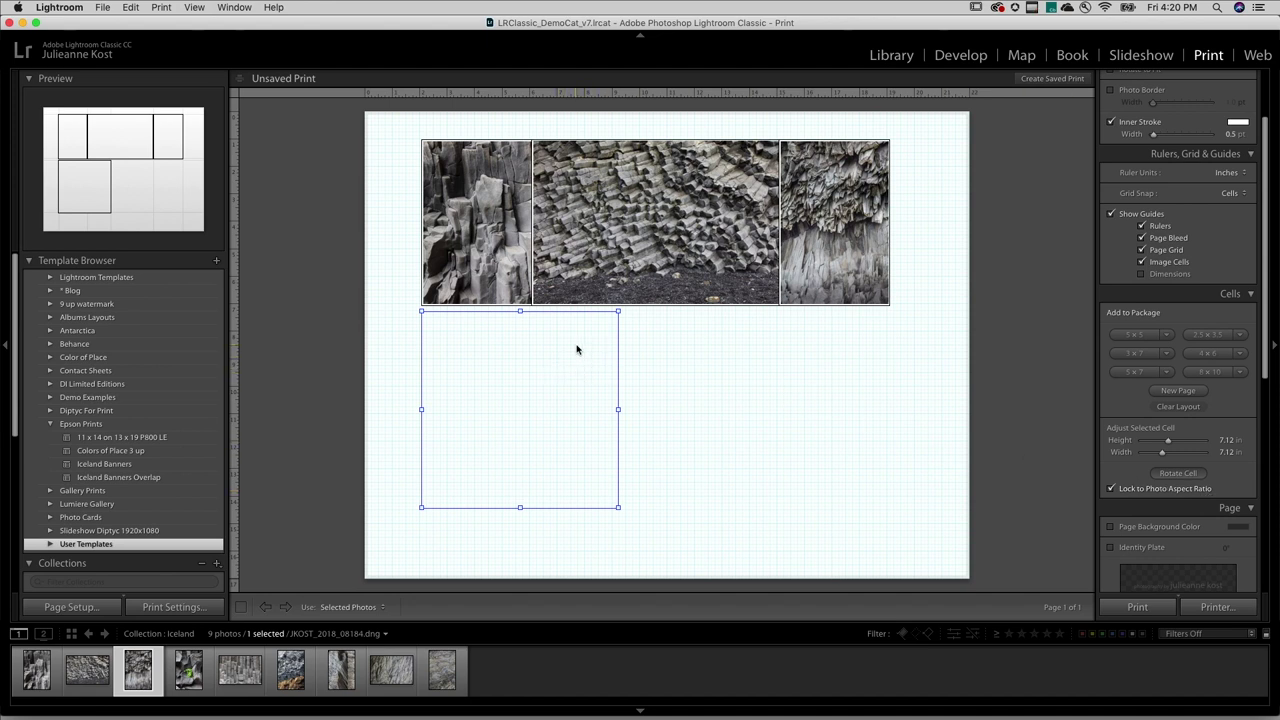
Set the empty cell's height to 5 in, making a 5 x 5 square, and move it down.
click(1226, 441)
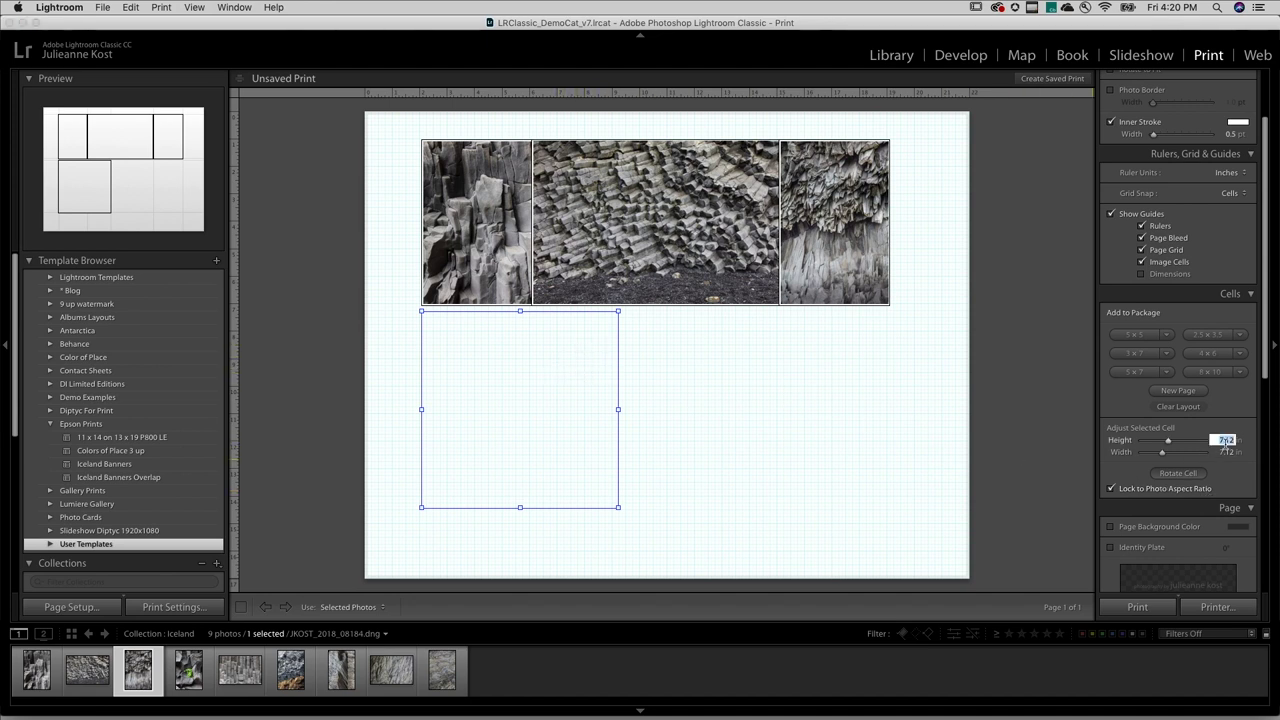
text(5)
key(Tab)
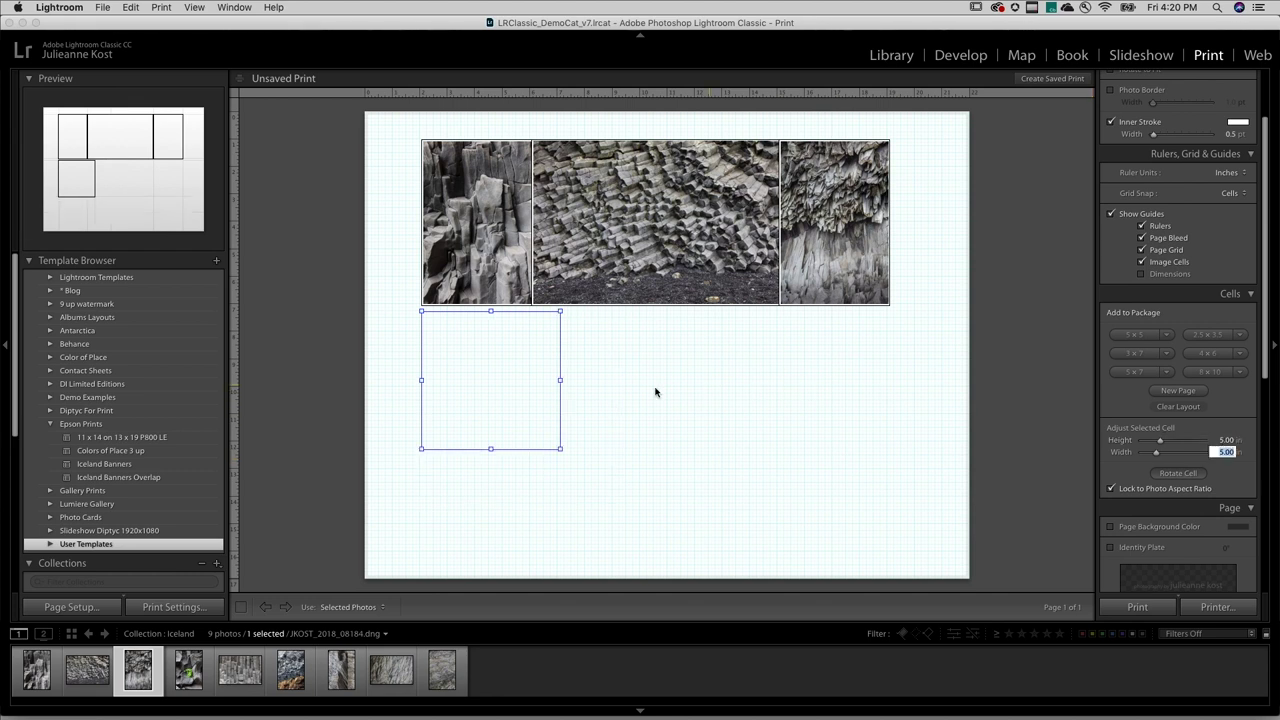
drag(503, 381, 498, 445)
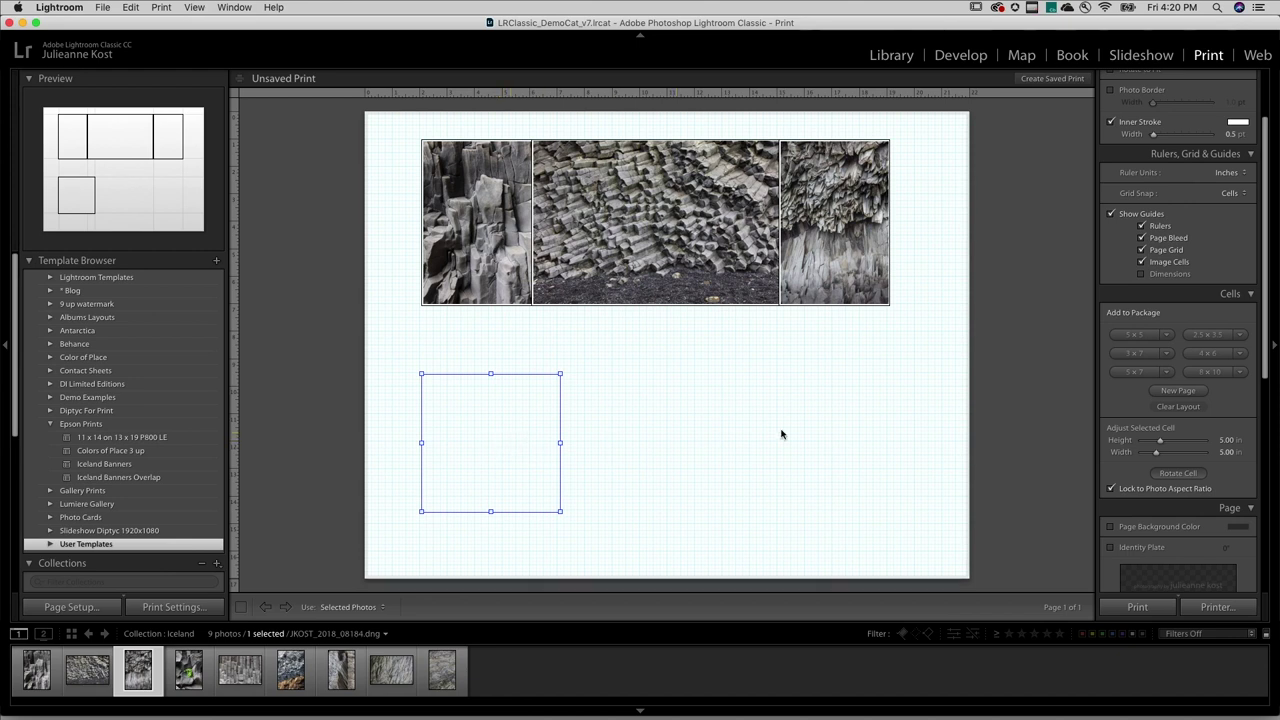
Add a 4 x 6 cell, set height 6 to make it 6 x 9, and overlap the left square.
click(1207, 355)
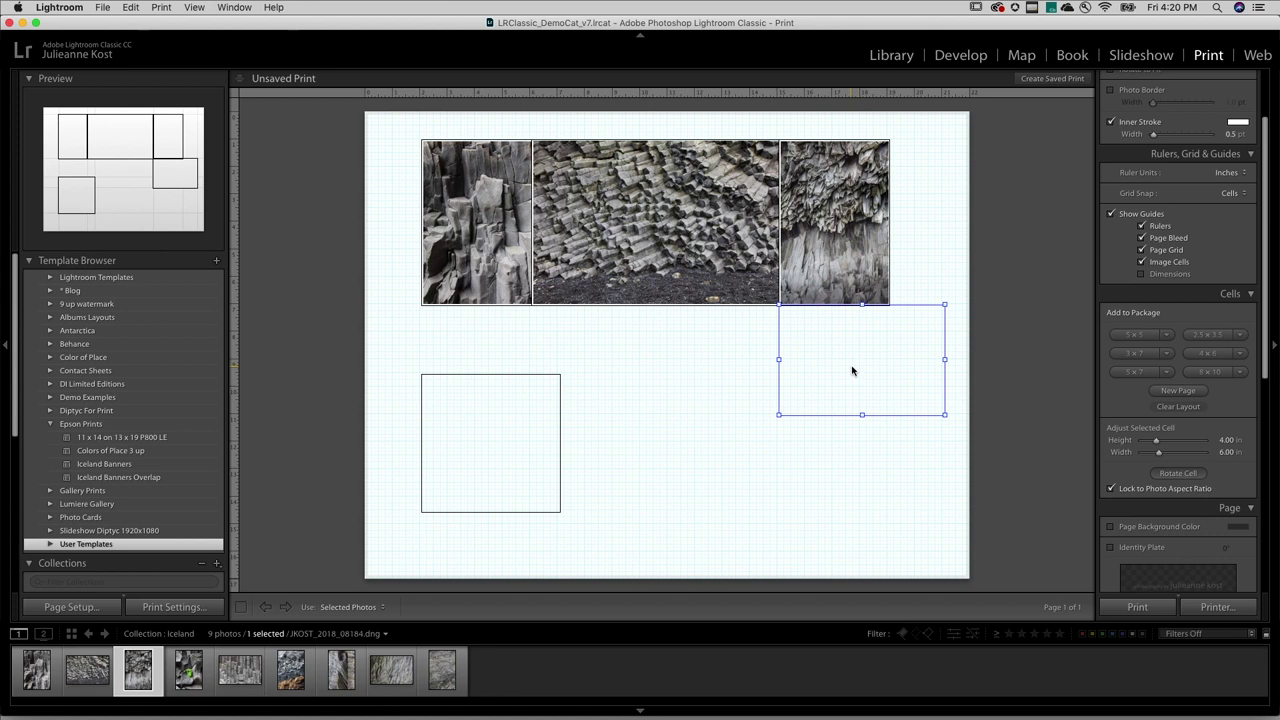
click(1222, 441)
text(6)
key(Return)
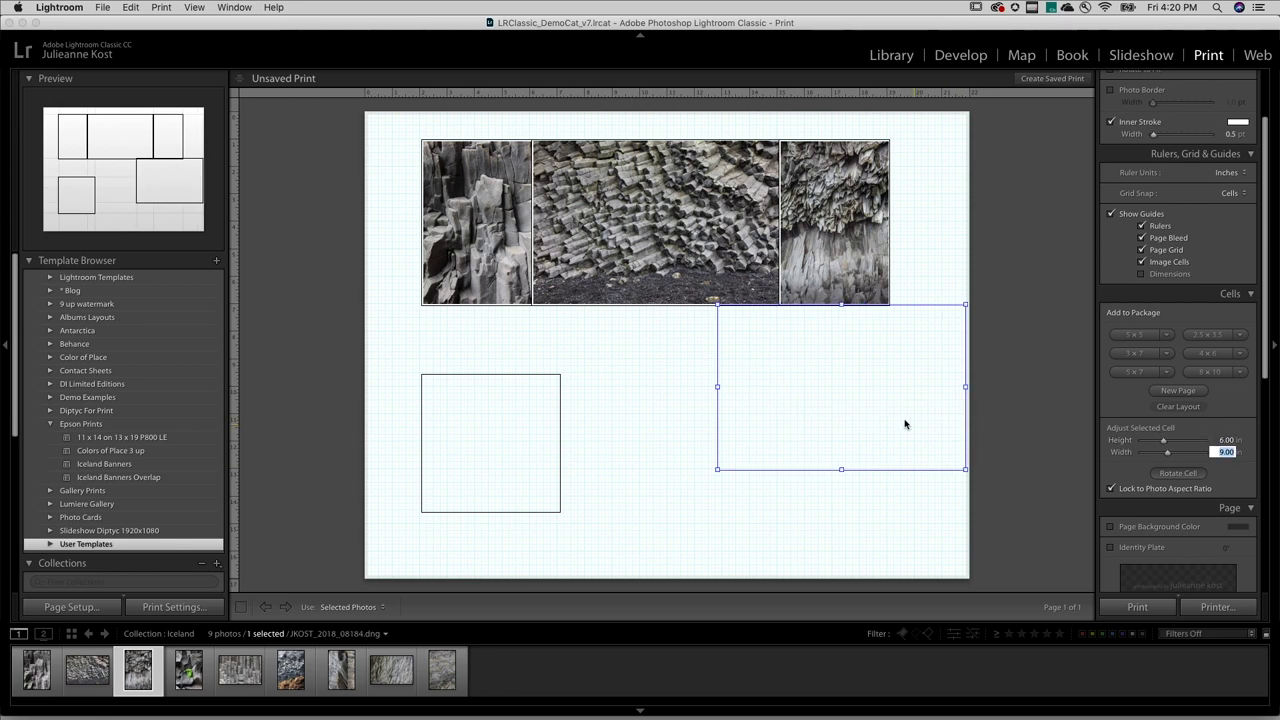
drag(866, 415, 692, 462)
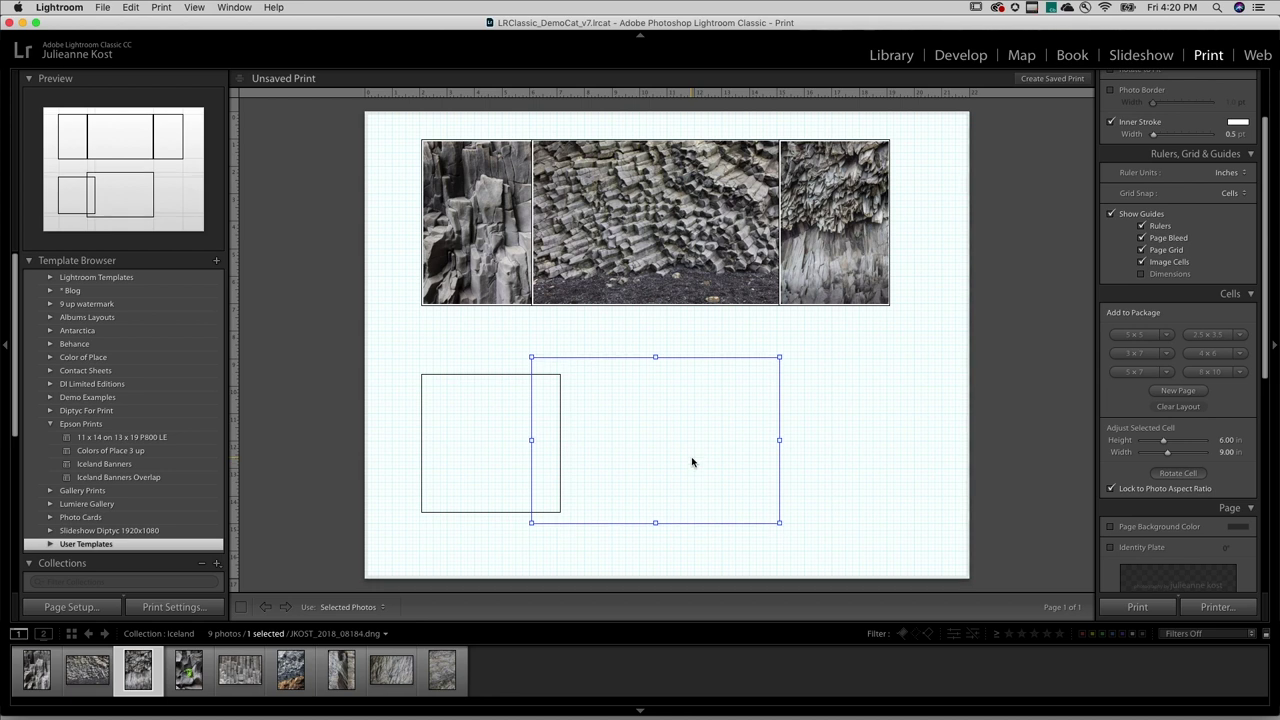
Add another 5 x 5 cell at lower right overlapping the middle cell, then select the lower-left square.
click(1140, 340)
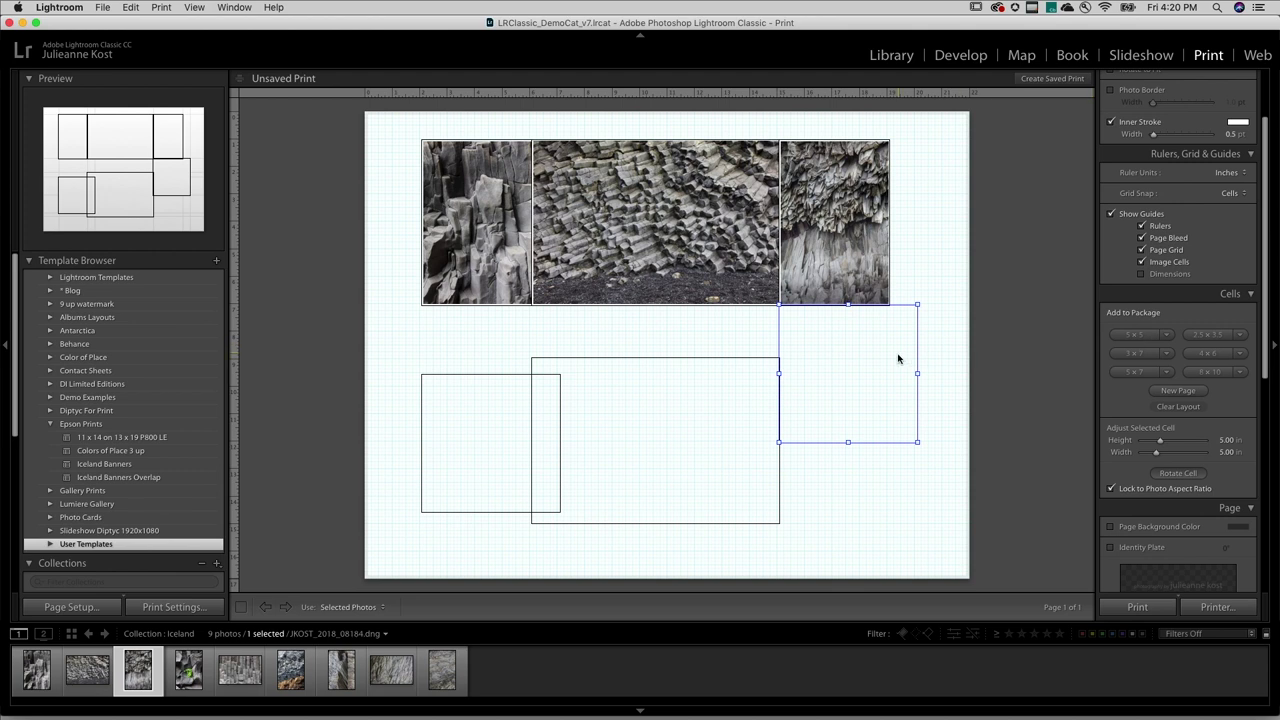
drag(897, 357, 846, 448)
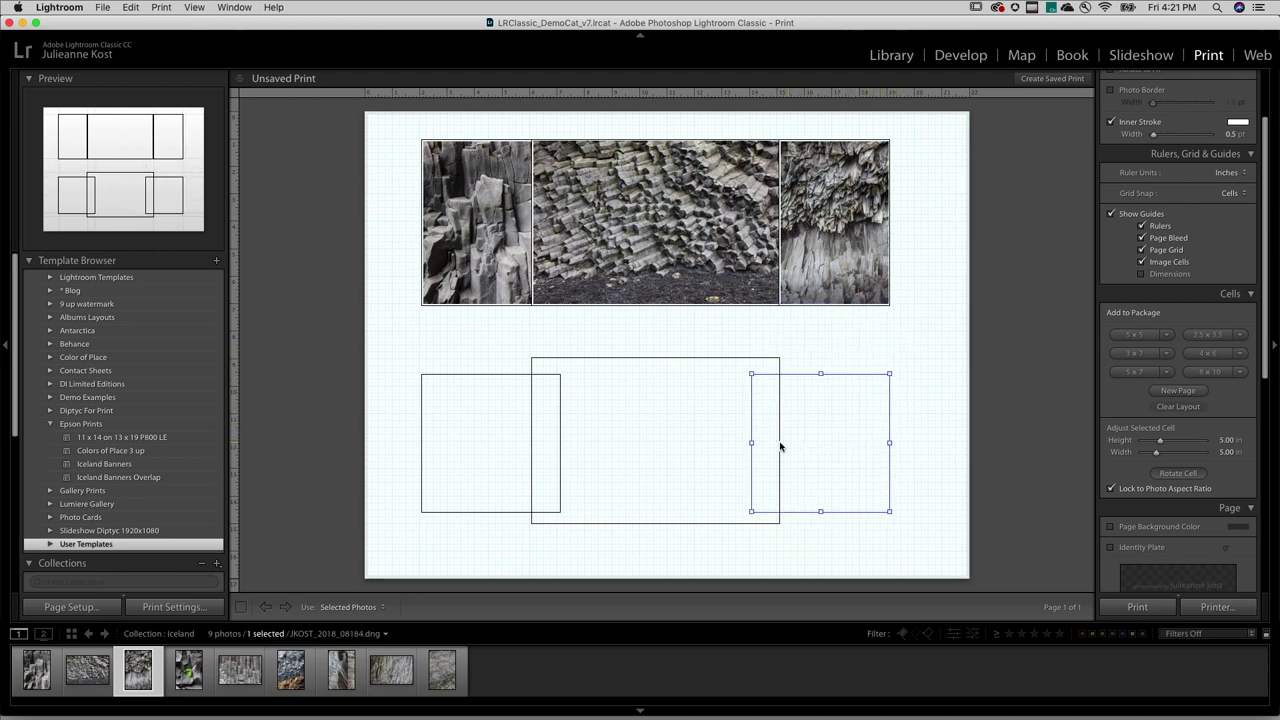
click(492, 441)
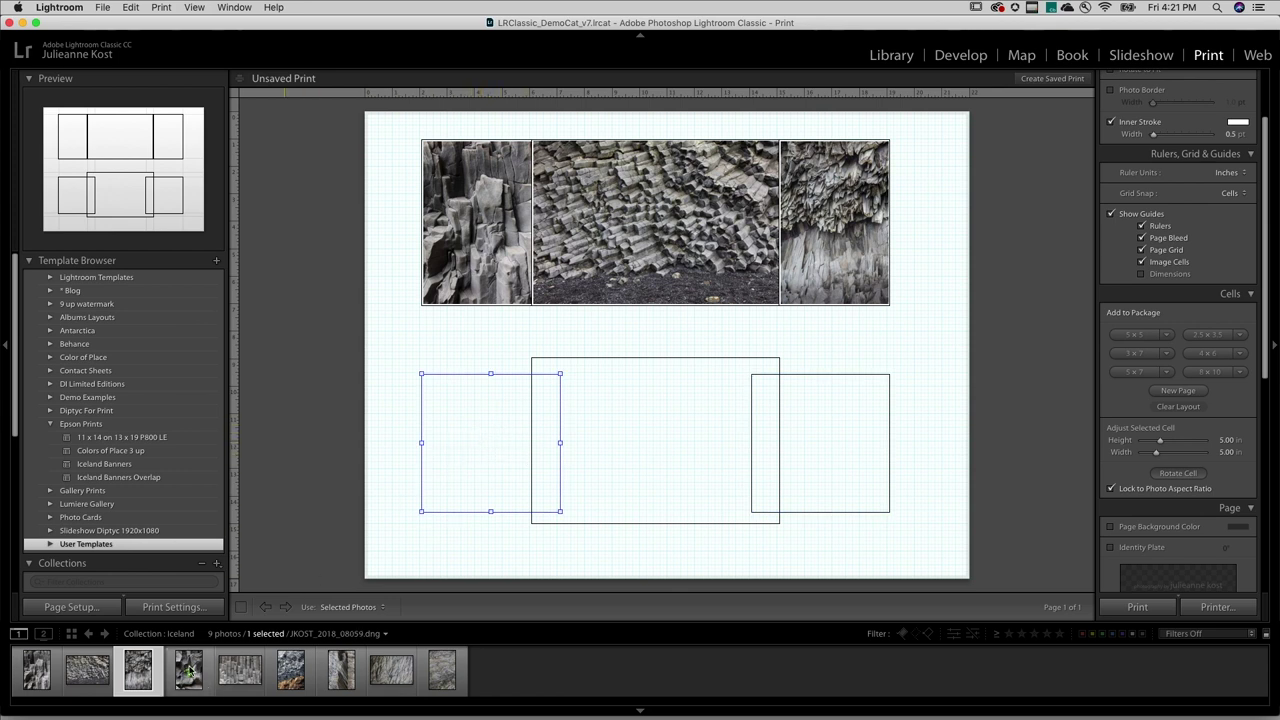
Unlock aspect ratio and drop the plant, basalt columns and layered rock photos into the lower cells, reframing them.
click(1111, 489)
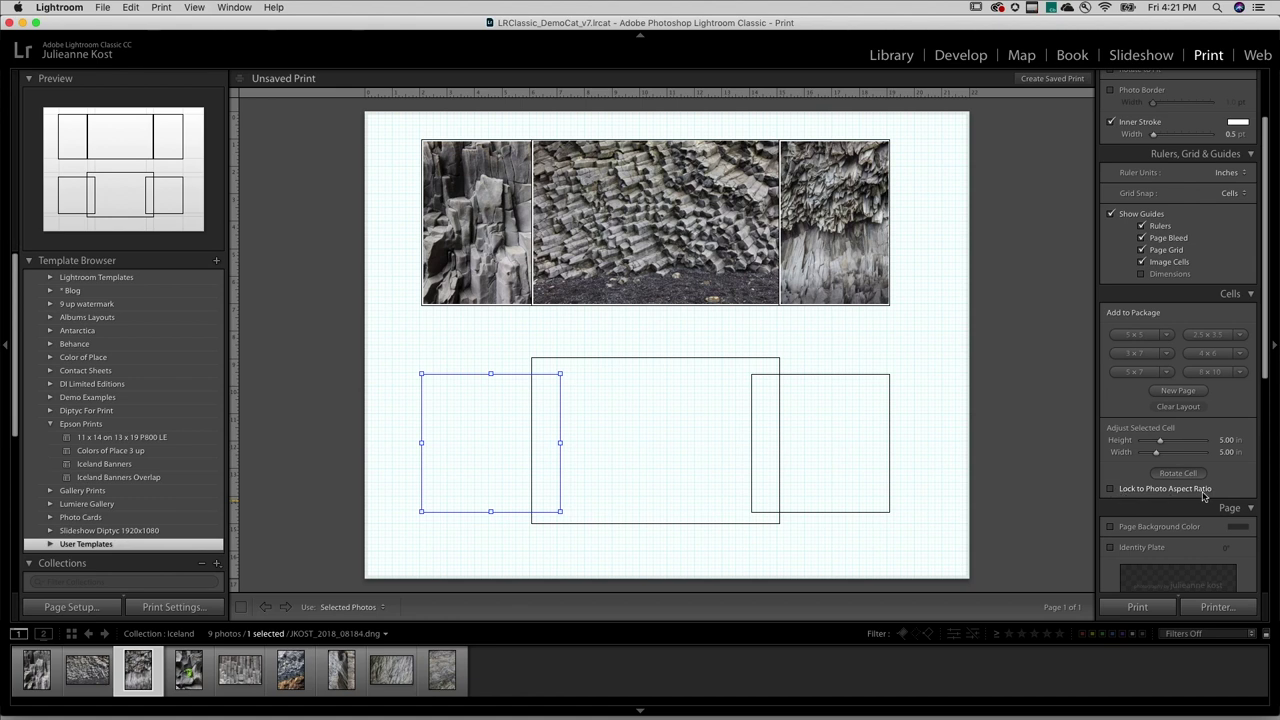
drag(189, 673, 482, 463)
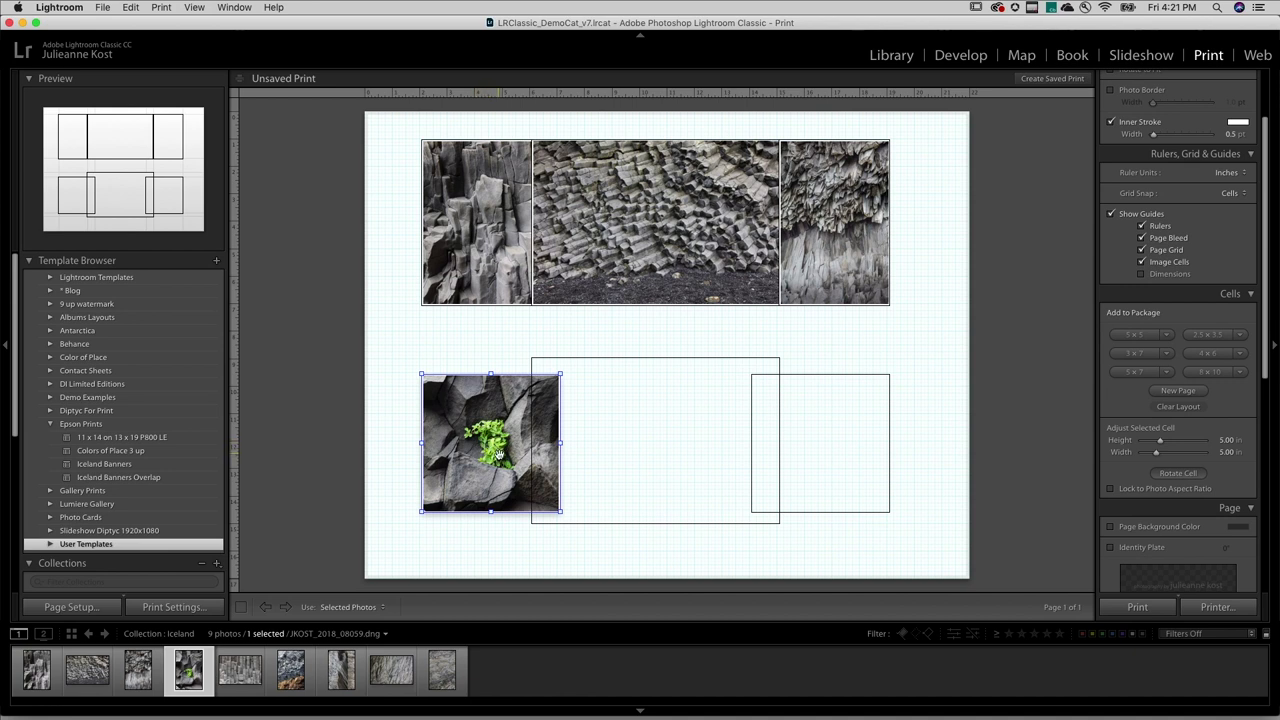
drag(501, 455, 496, 461)
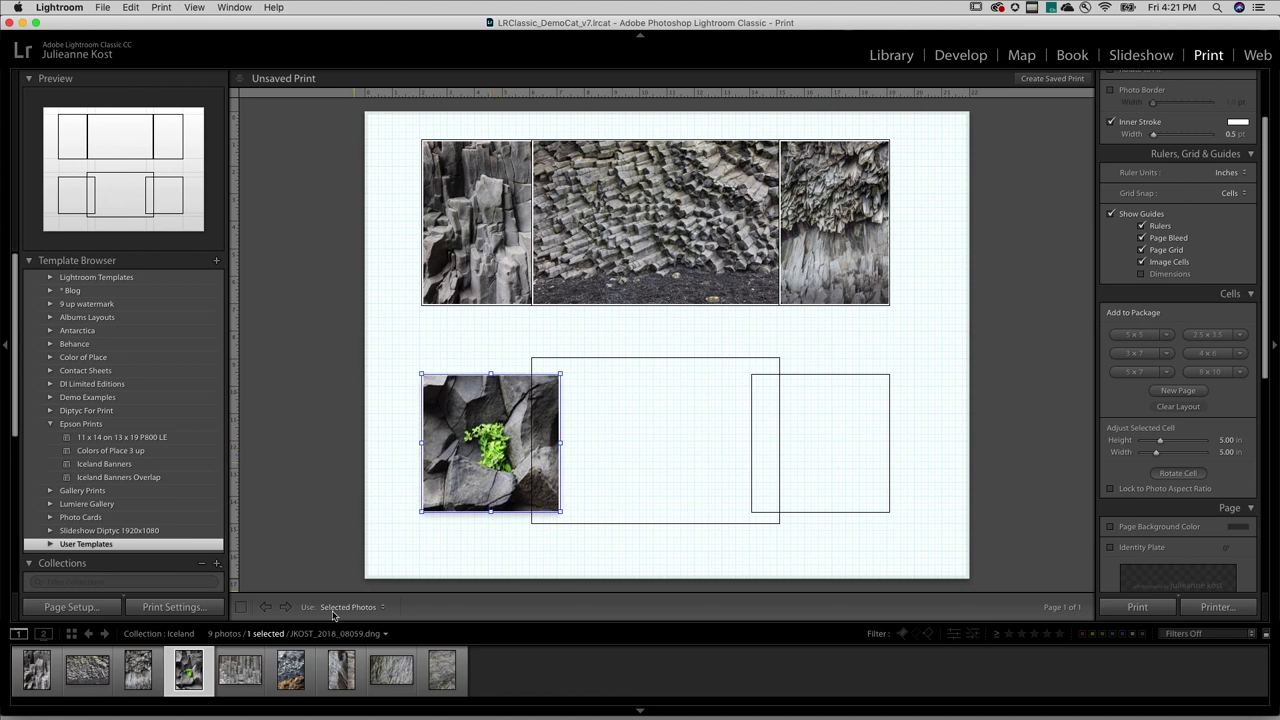
drag(250, 672, 612, 465)
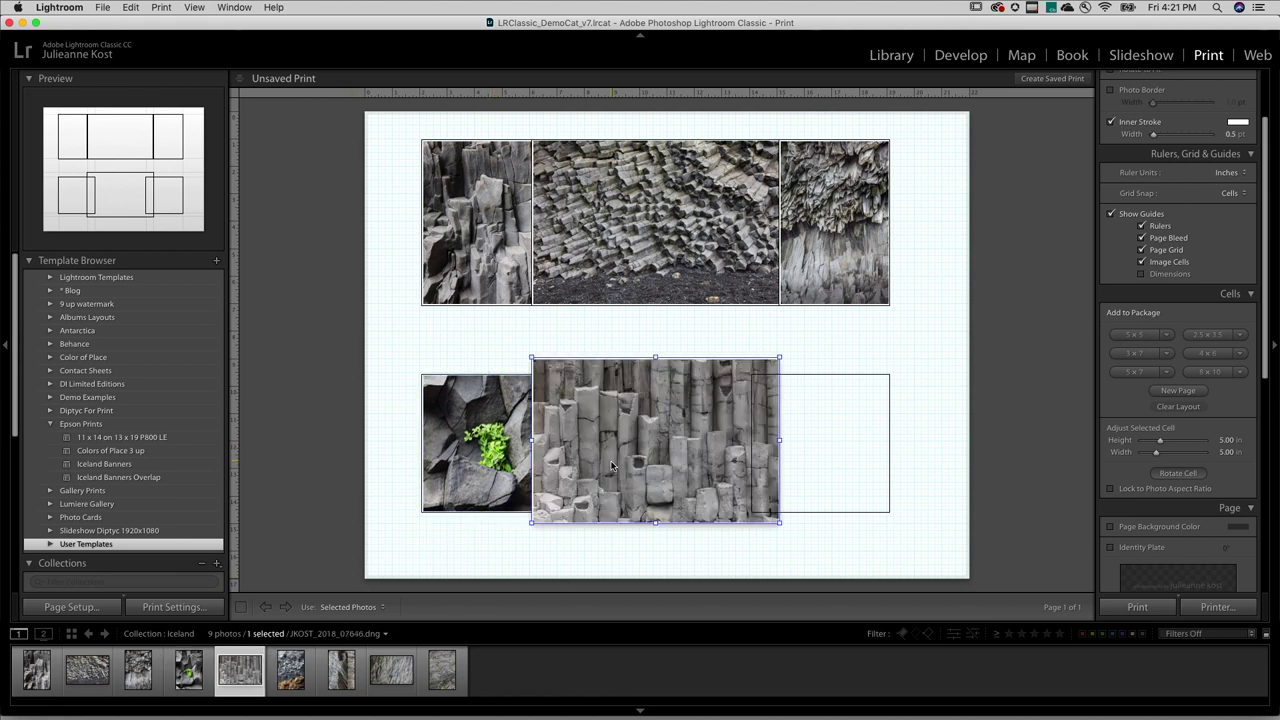
drag(298, 676, 823, 453)
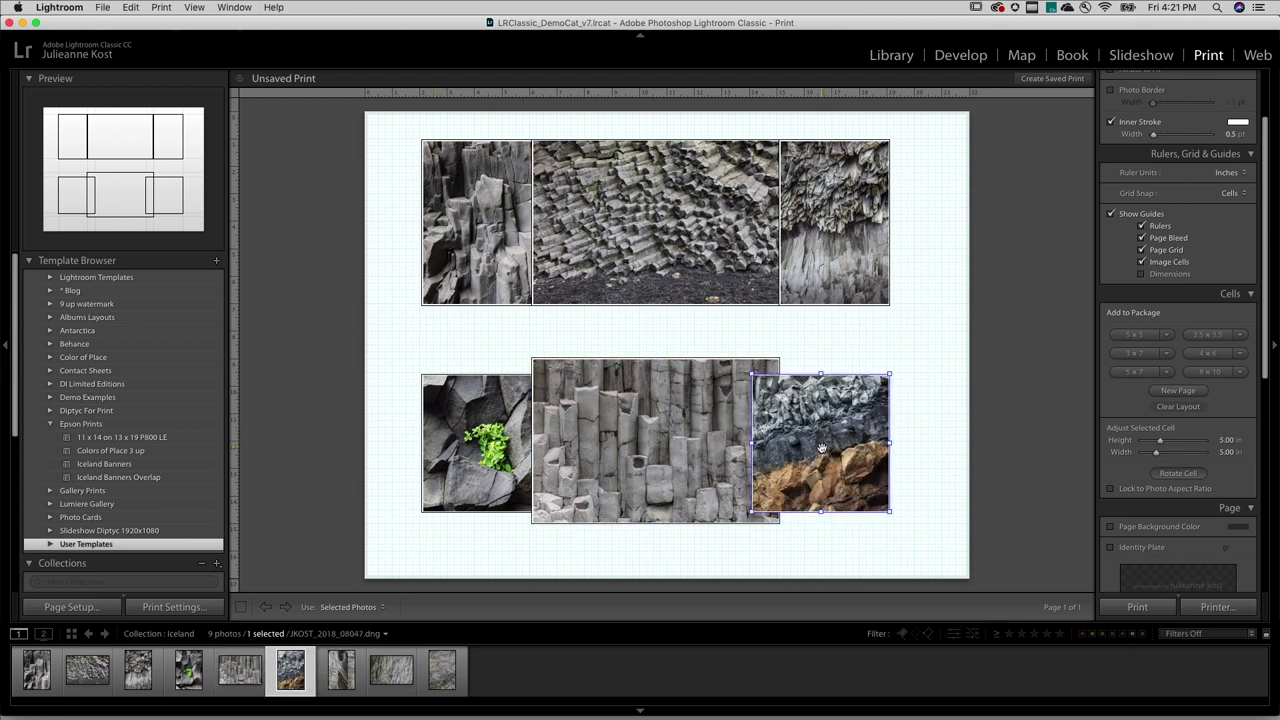
drag(821, 448, 821, 472)
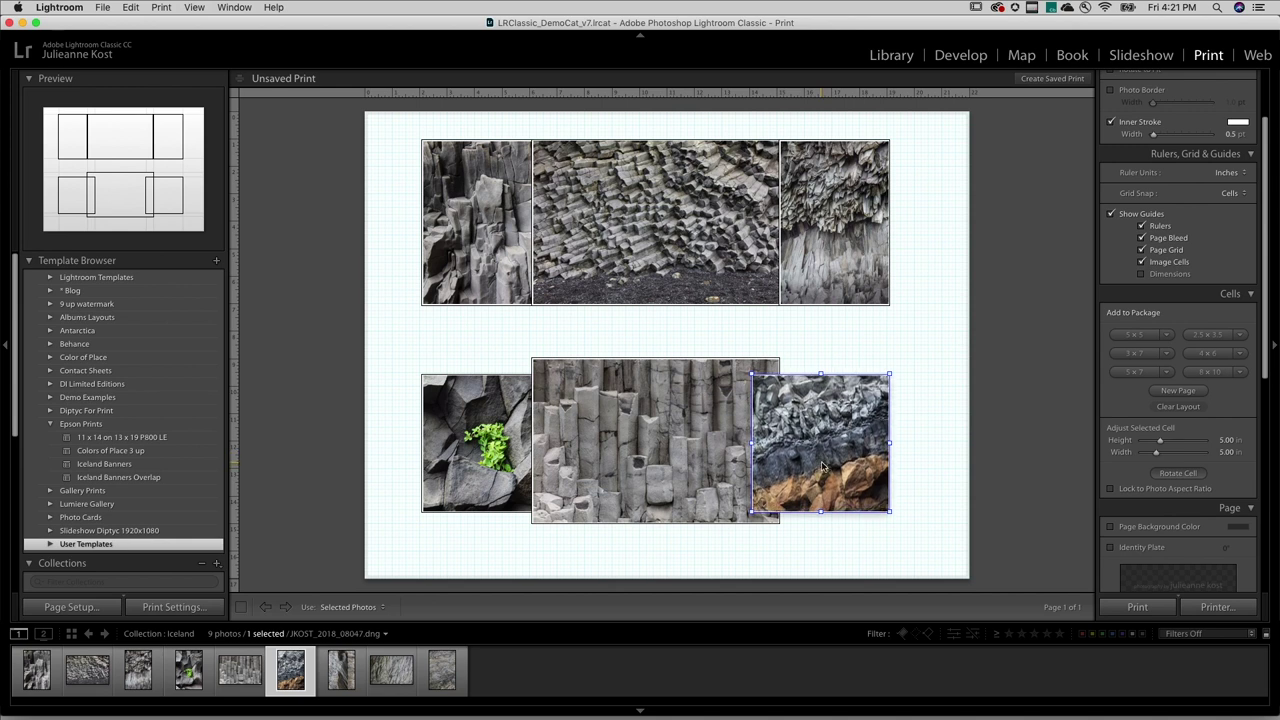
click(922, 414)
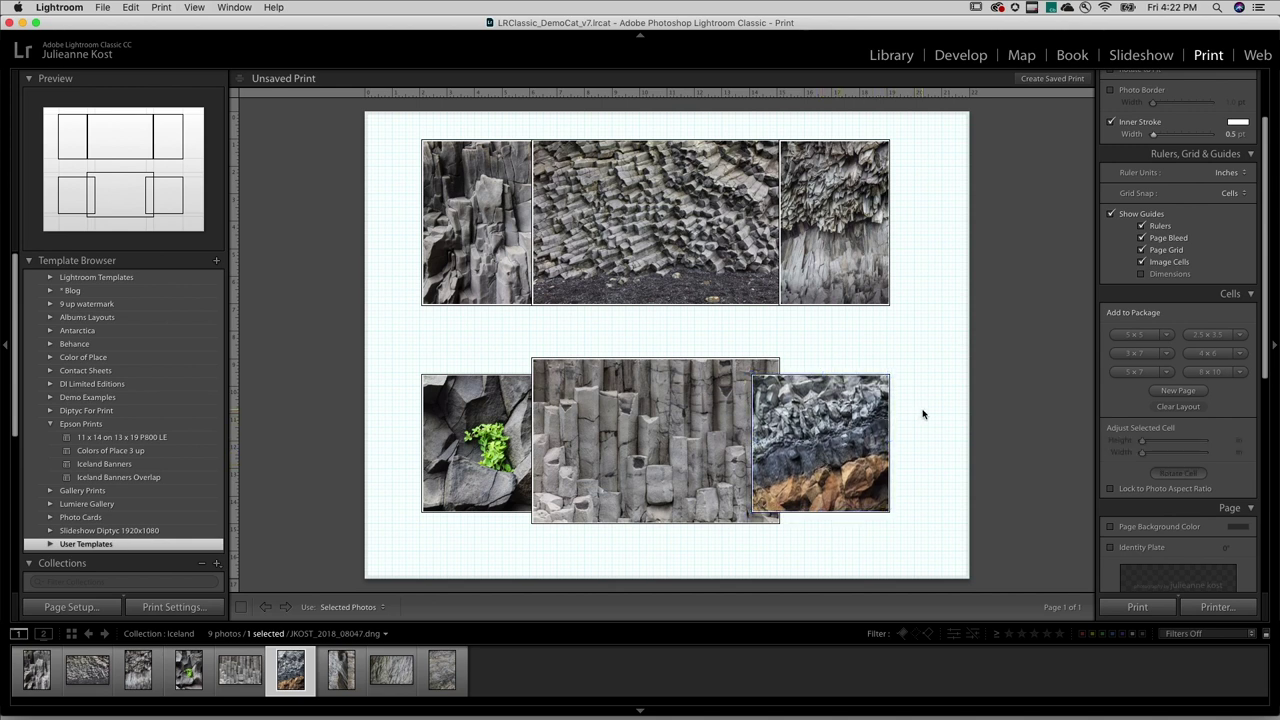
With guides hidden, apply Send to Front to the lower-left green-plant cell, then show guides again.
click(1110, 215)
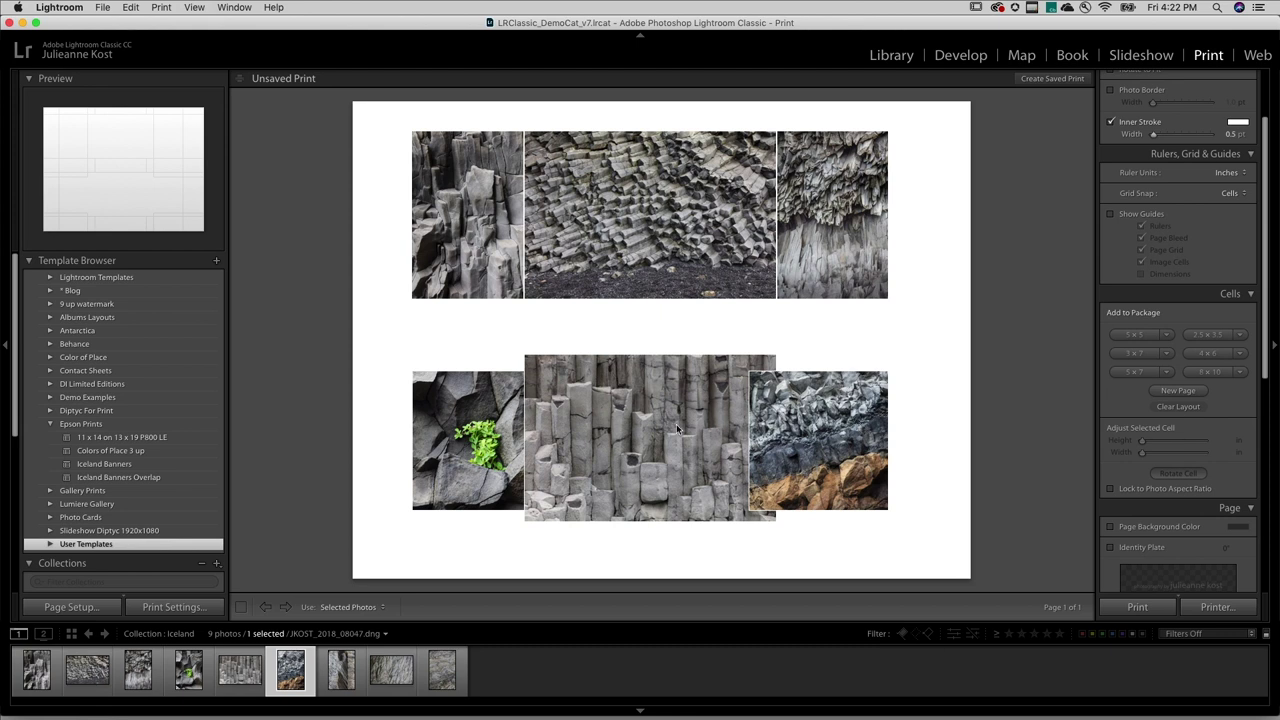
click(483, 418)
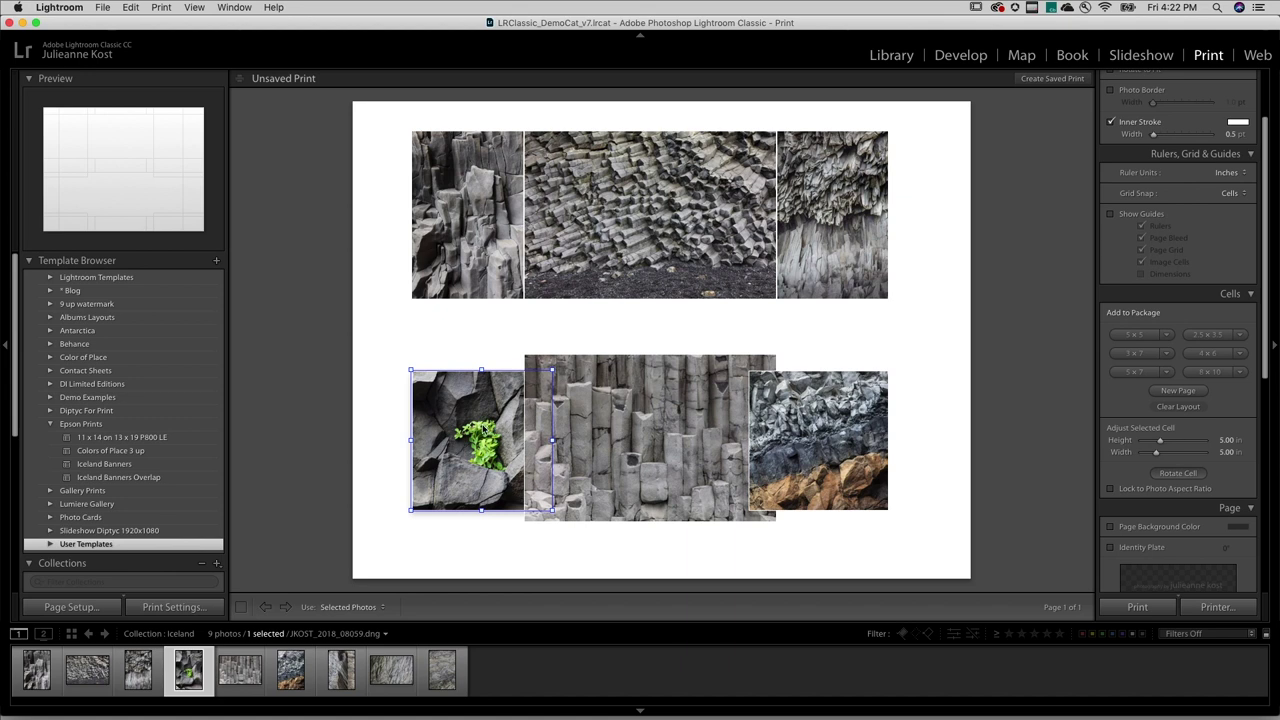
right_click(484, 427)
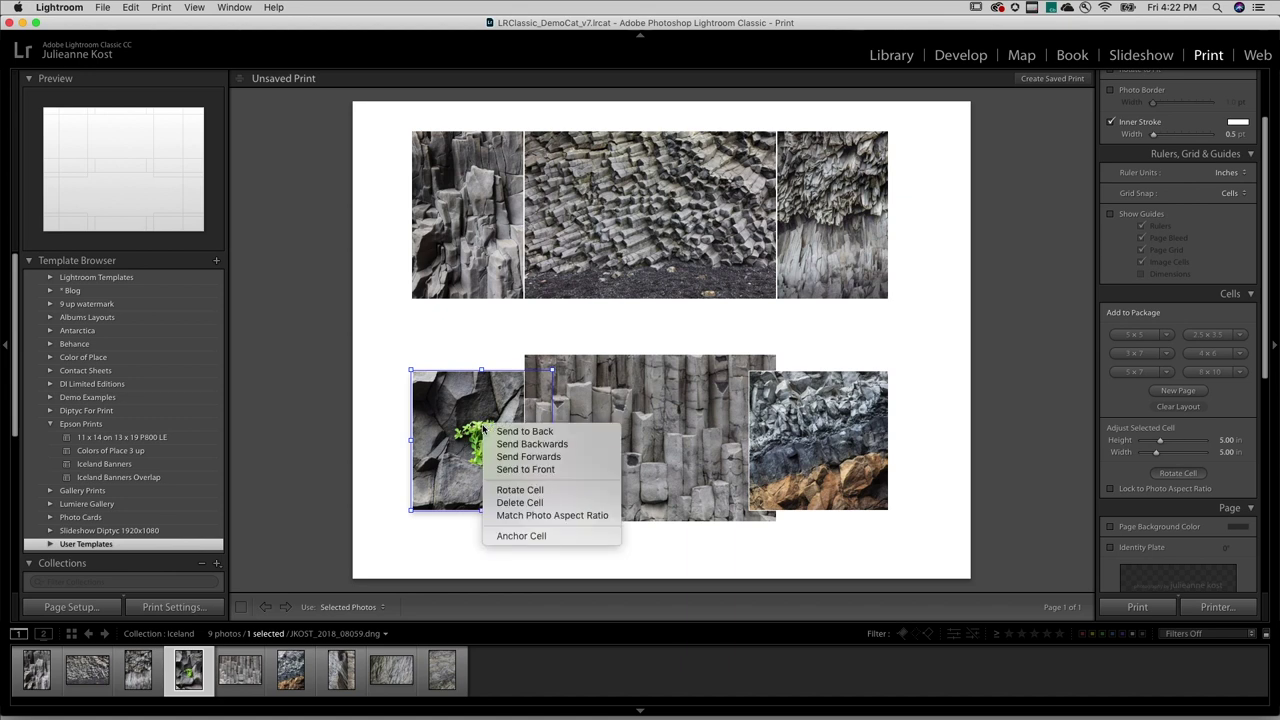
click(525, 469)
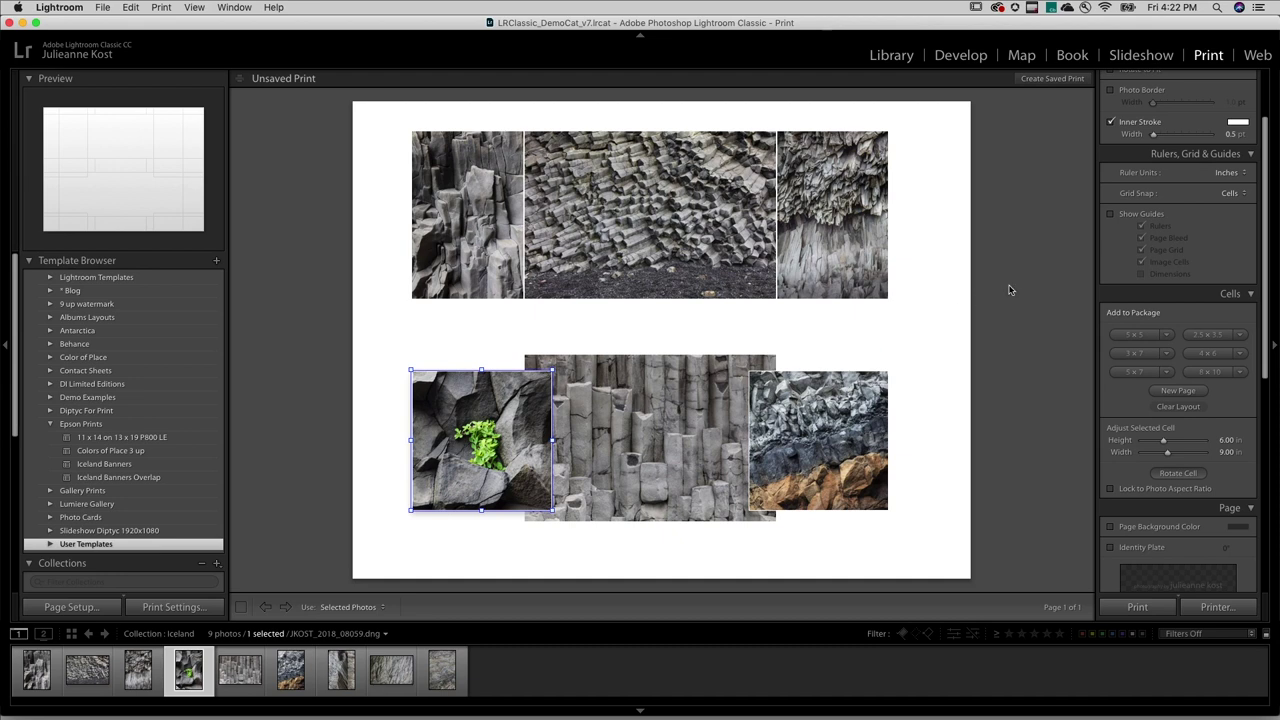
click(1111, 215)
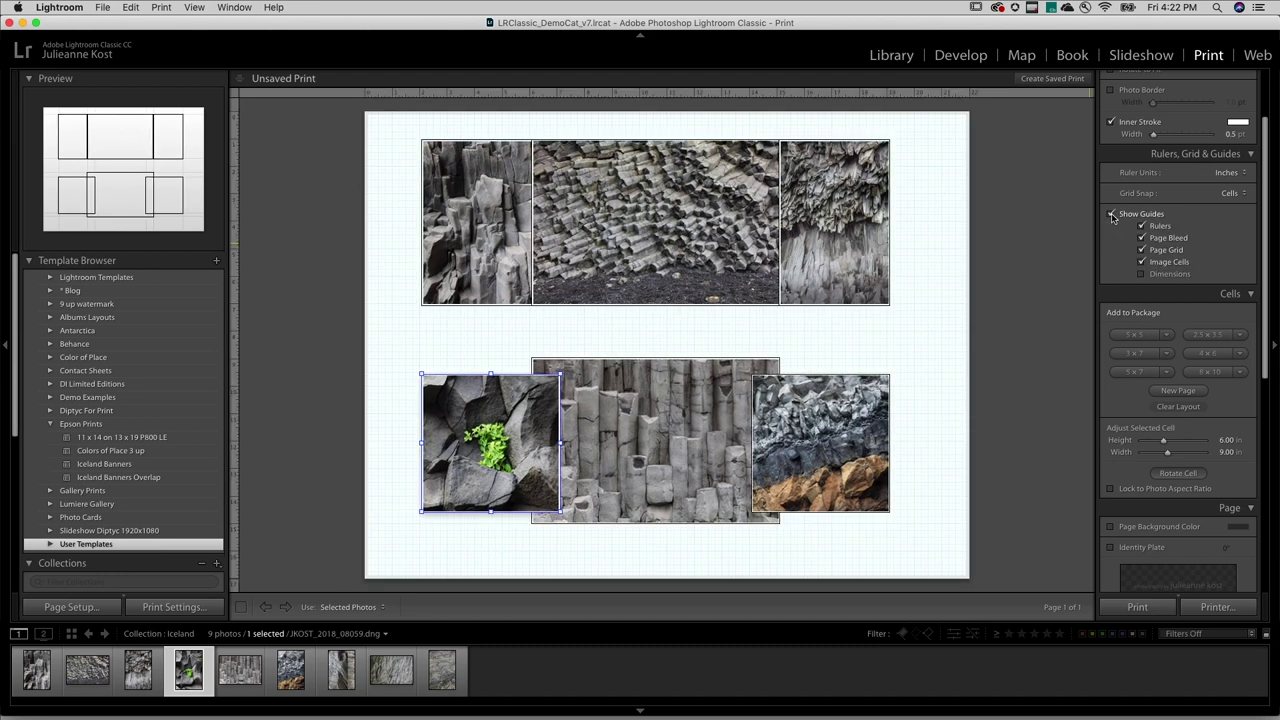
Toggle the cell Dimensions labels and a black Page Background Color on and back off.
click(1142, 275)
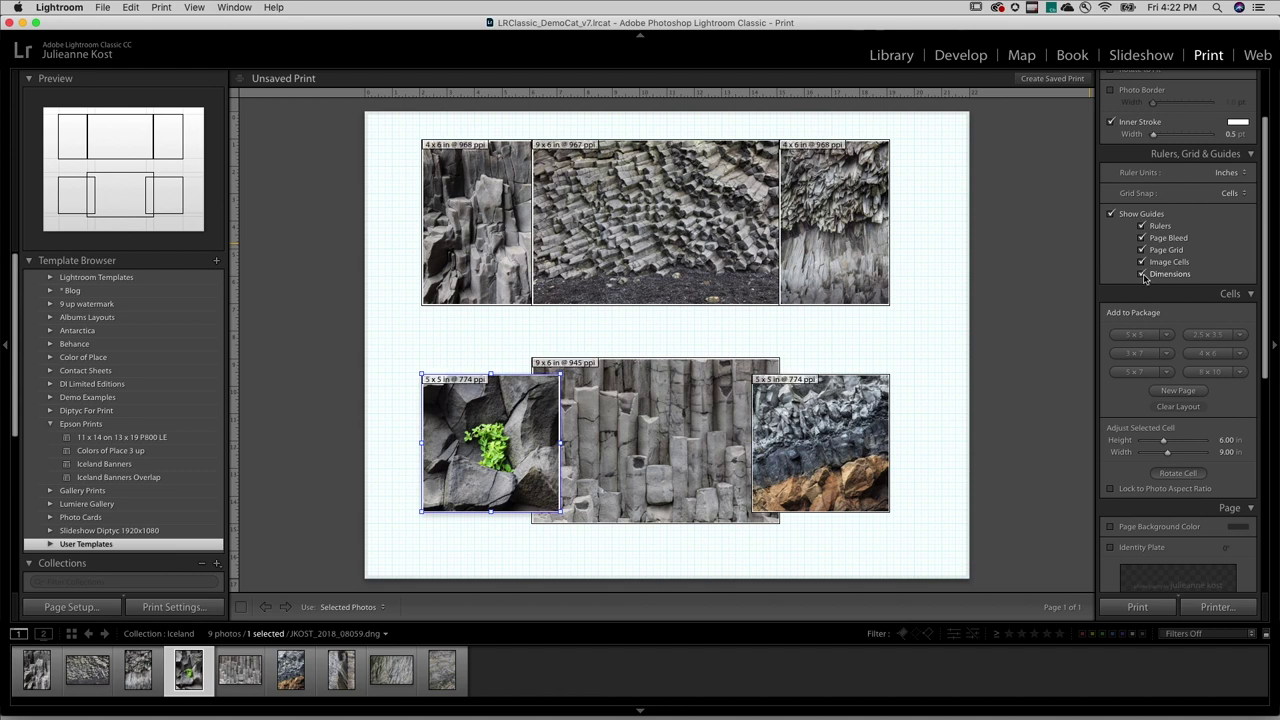
click(1142, 274)
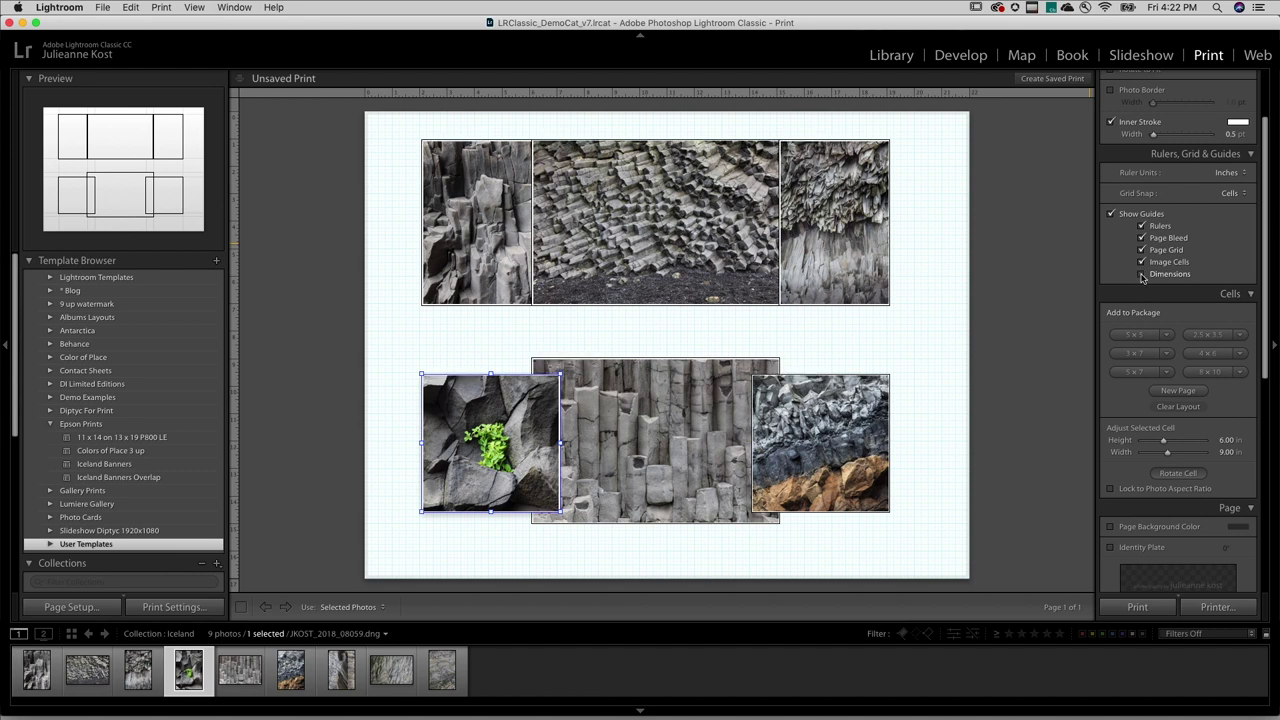
scroll(1143, 300, down, 1)
scroll(1135, 318, down, 6)
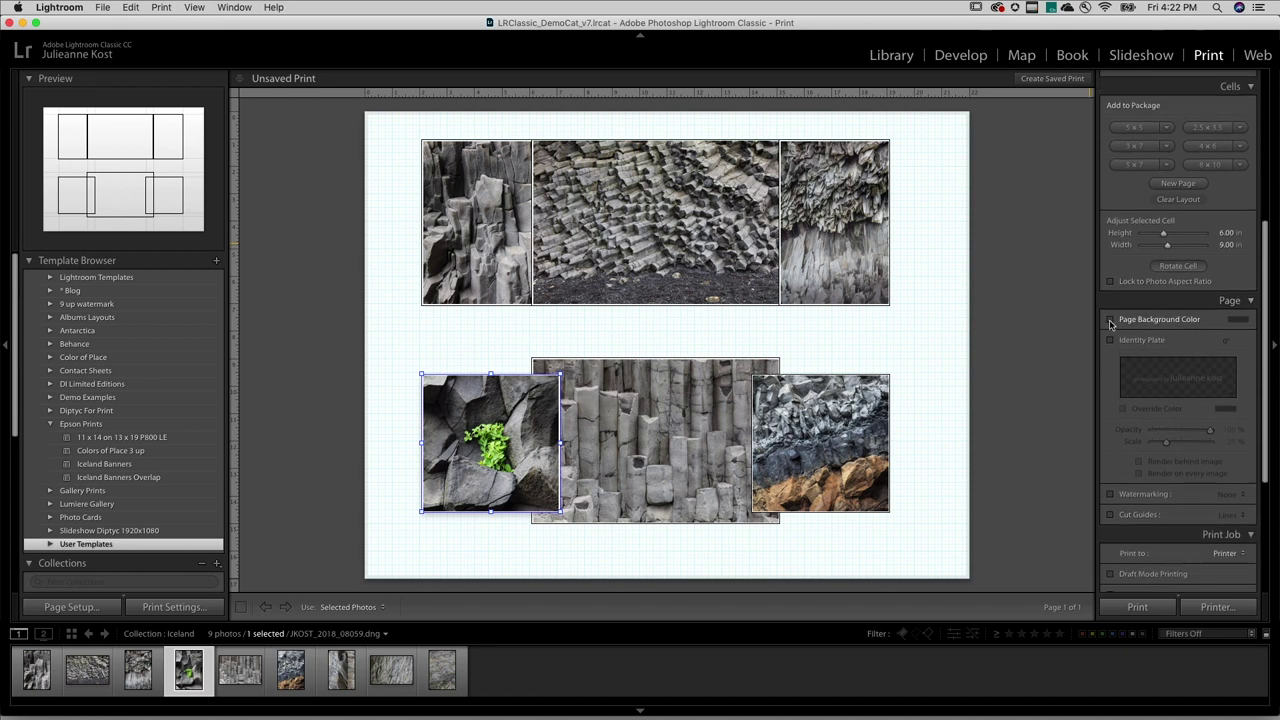
click(1110, 320)
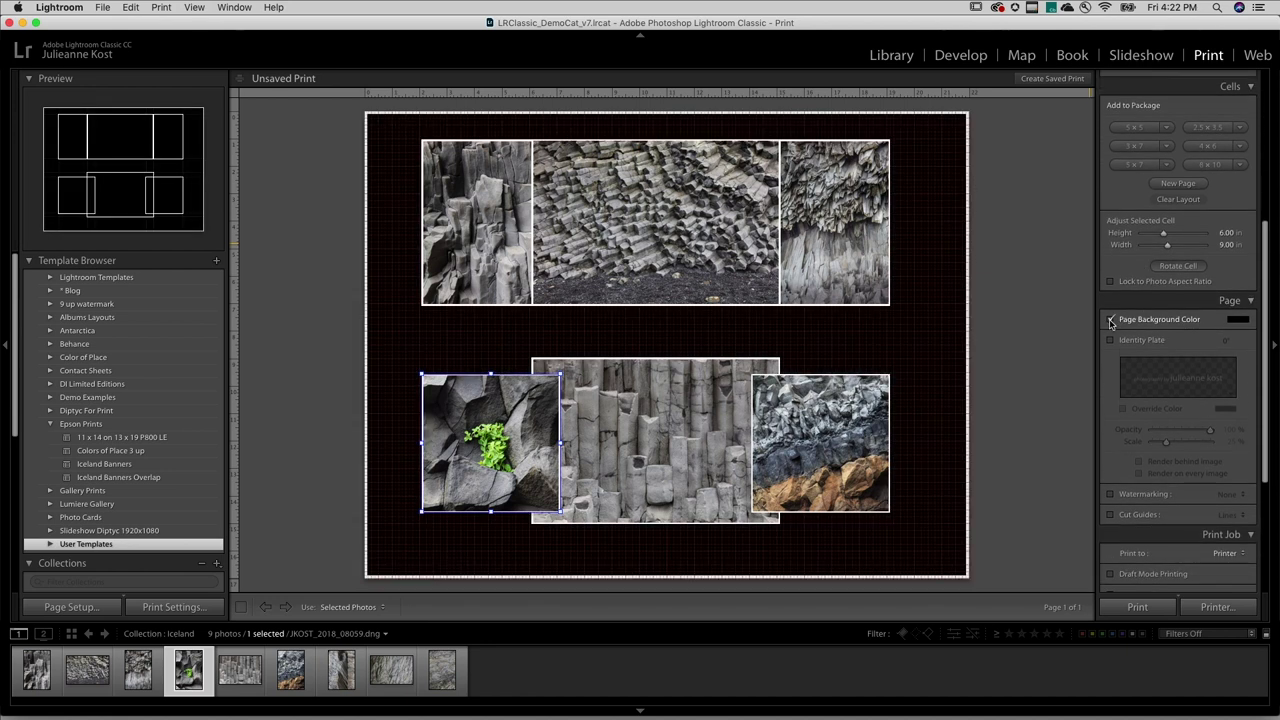
click(1110, 320)
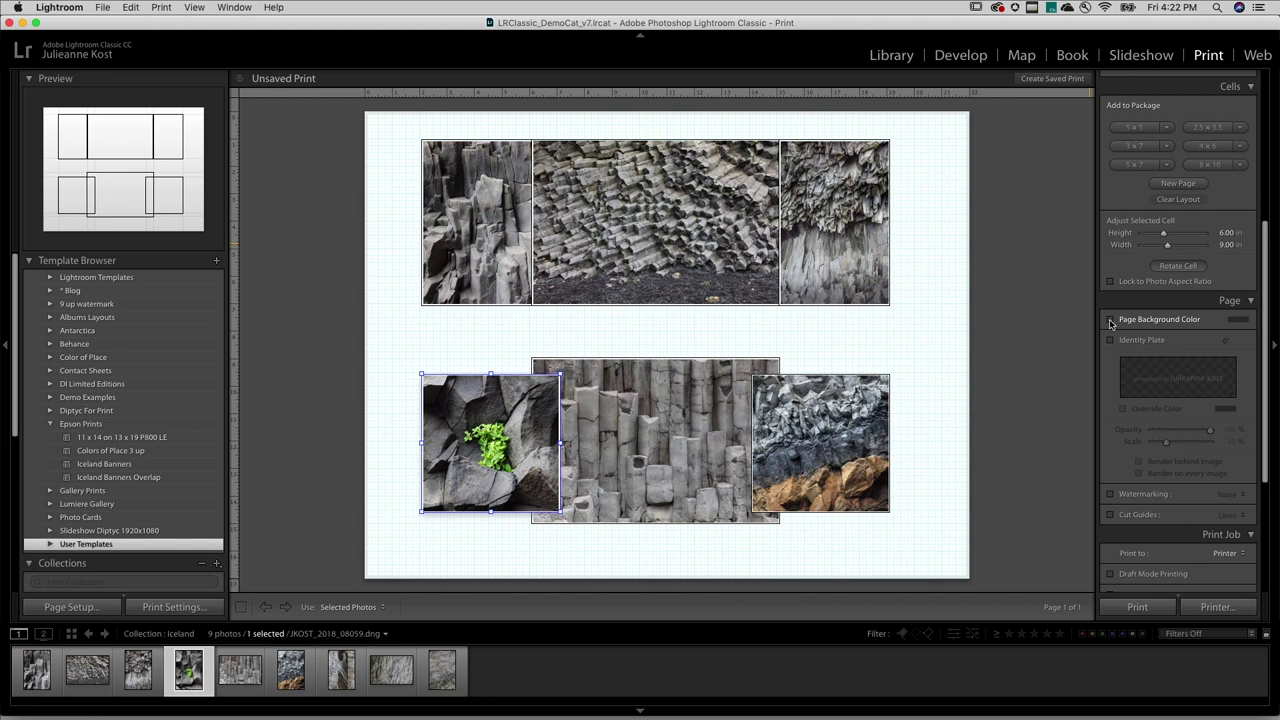
Keep Print Sharpening at Standard and set Media Type to Matte in the Print Job panel.
scroll(1110, 322, down, 7)
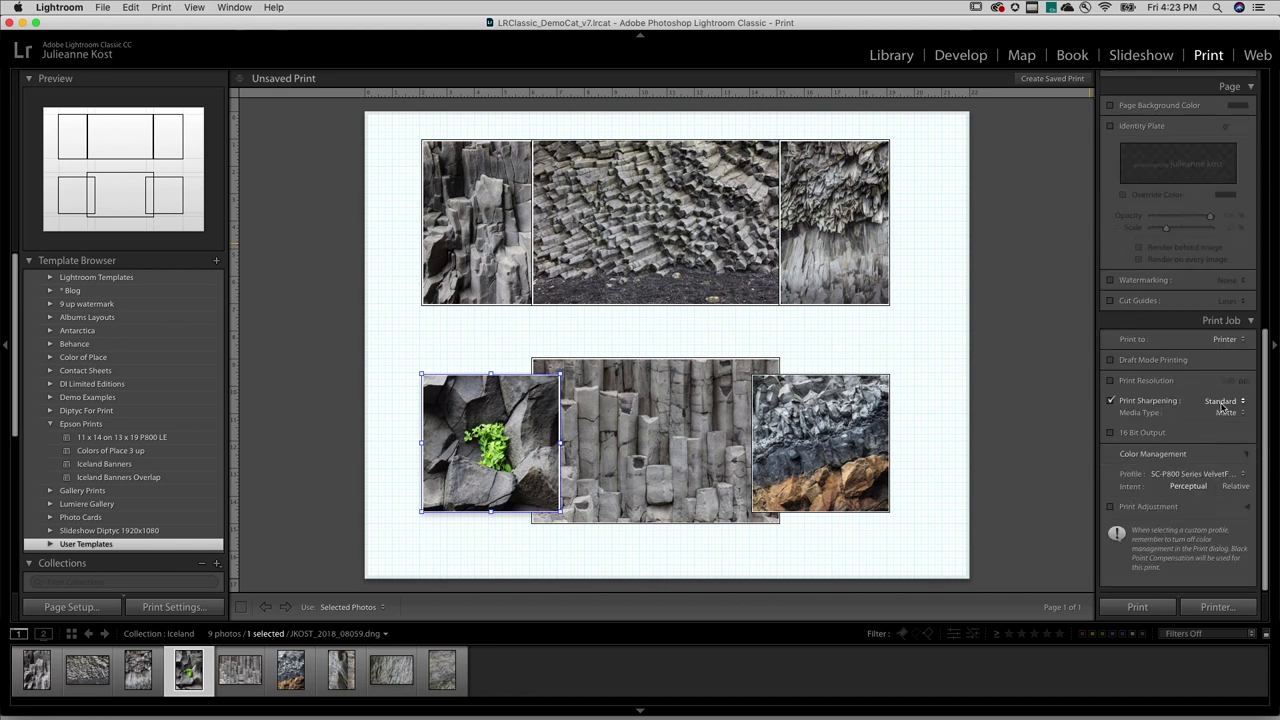
click(1225, 404)
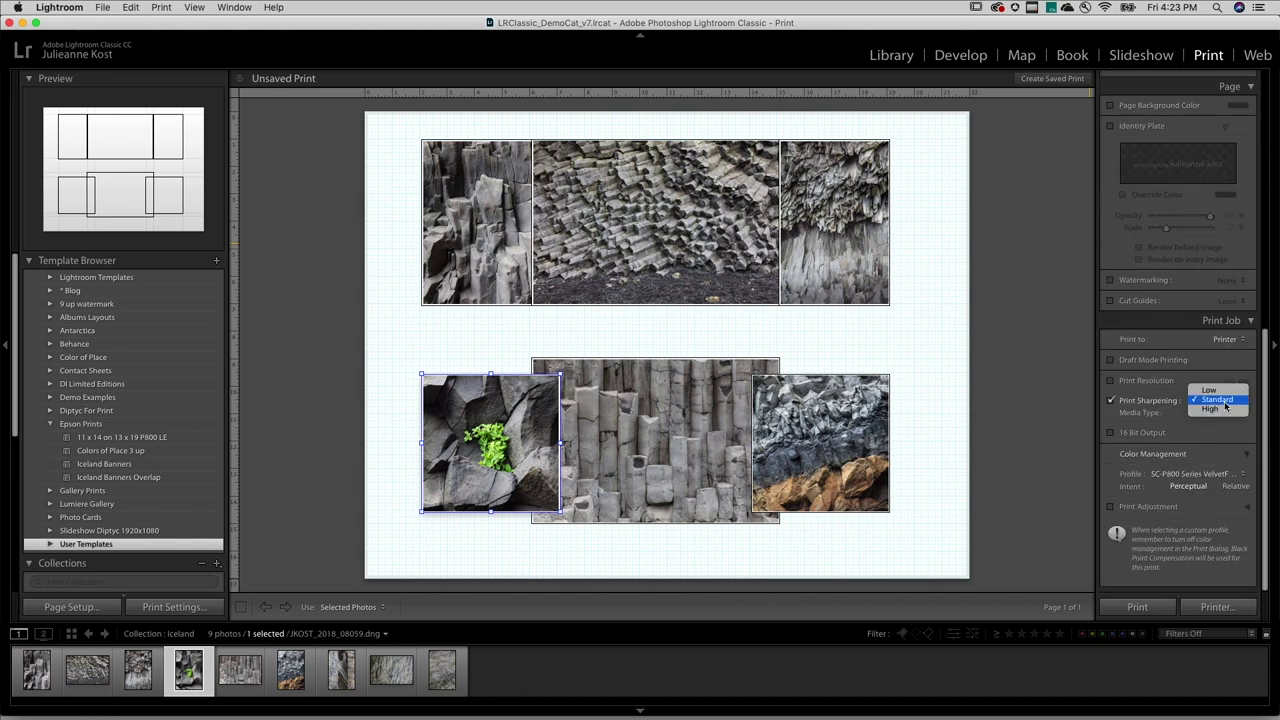
click(1225, 402)
click(1230, 413)
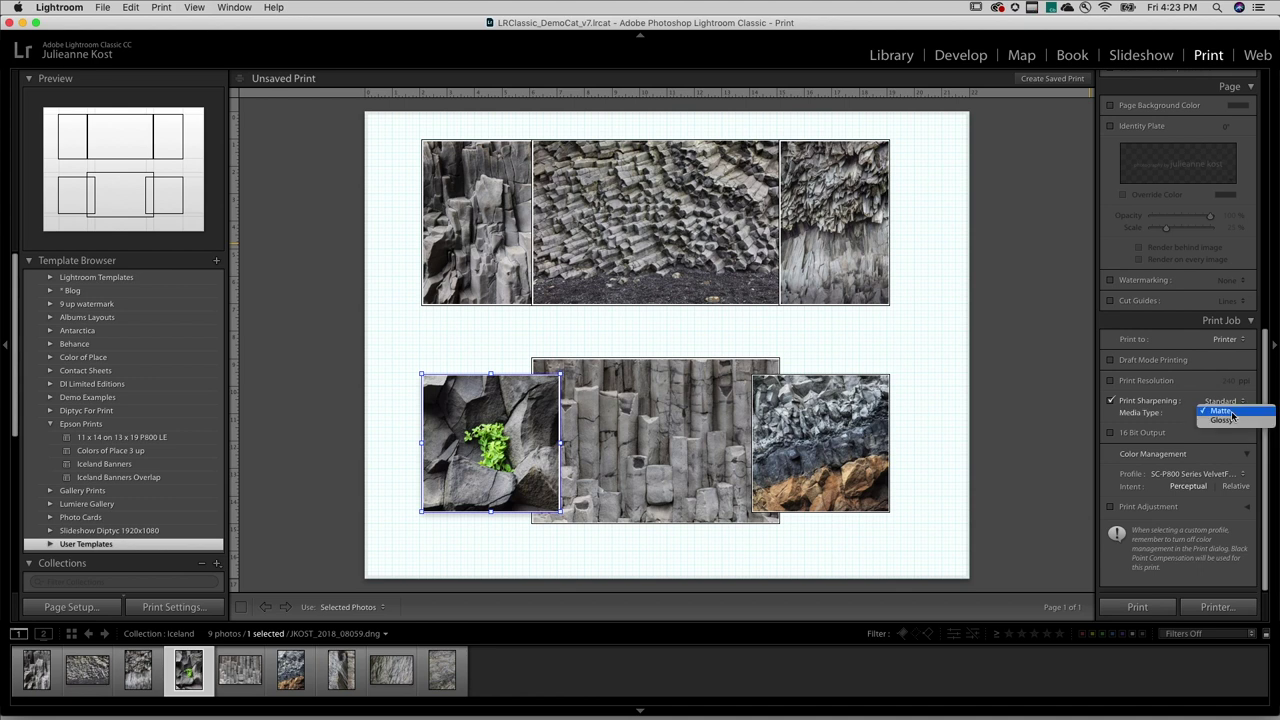
click(1231, 413)
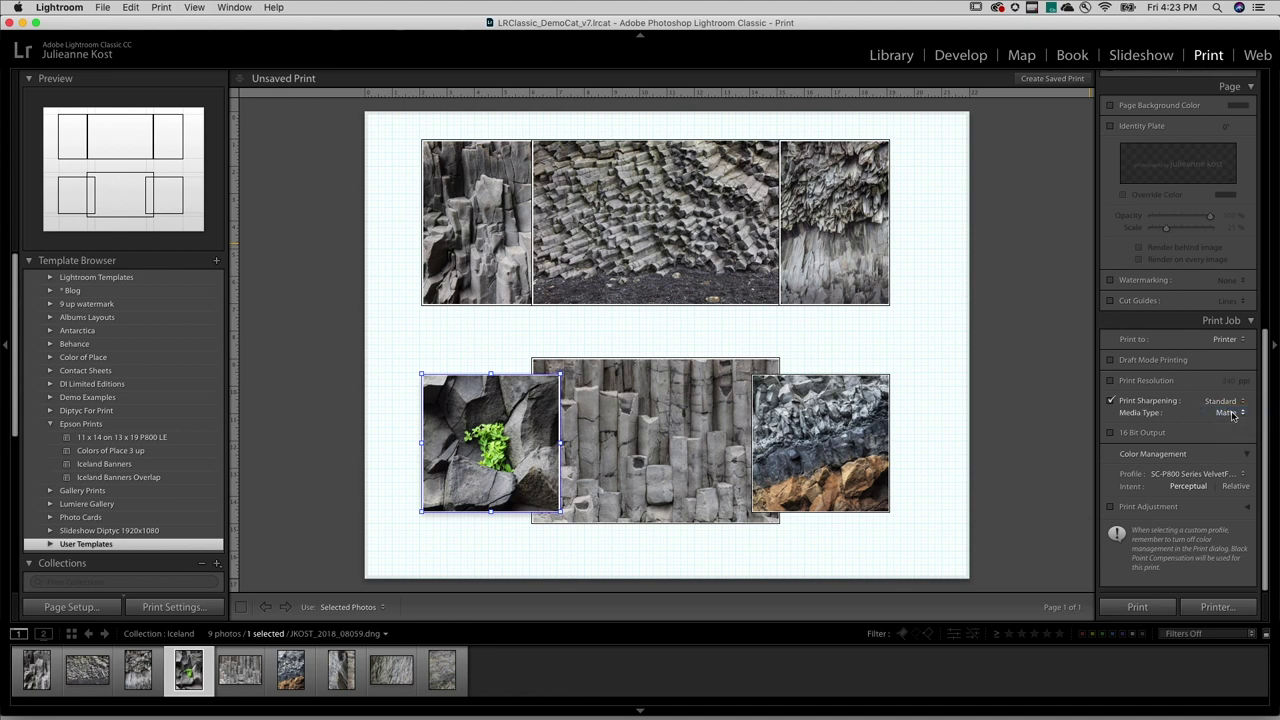
click(1186, 475)
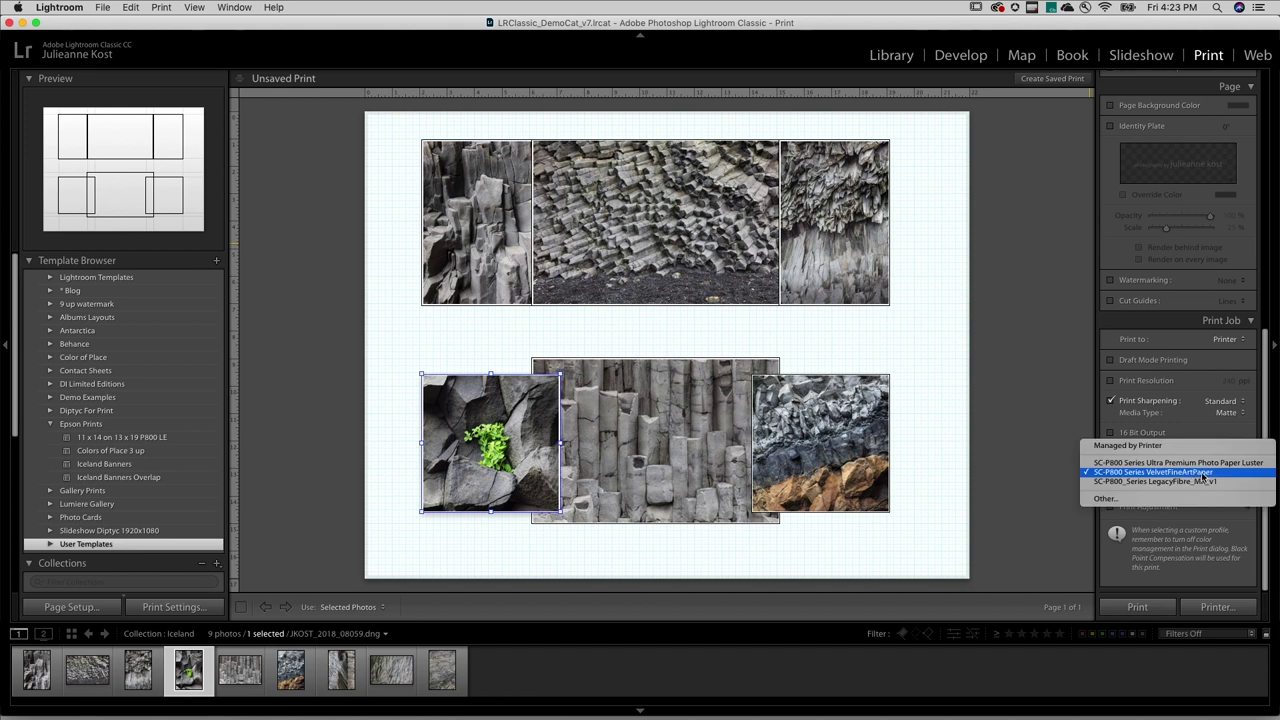
Re-enable VelvetFineArtPaper under Other… and select SC-P800 Series VelvetFineArtPaper as the print profile.
click(1168, 497)
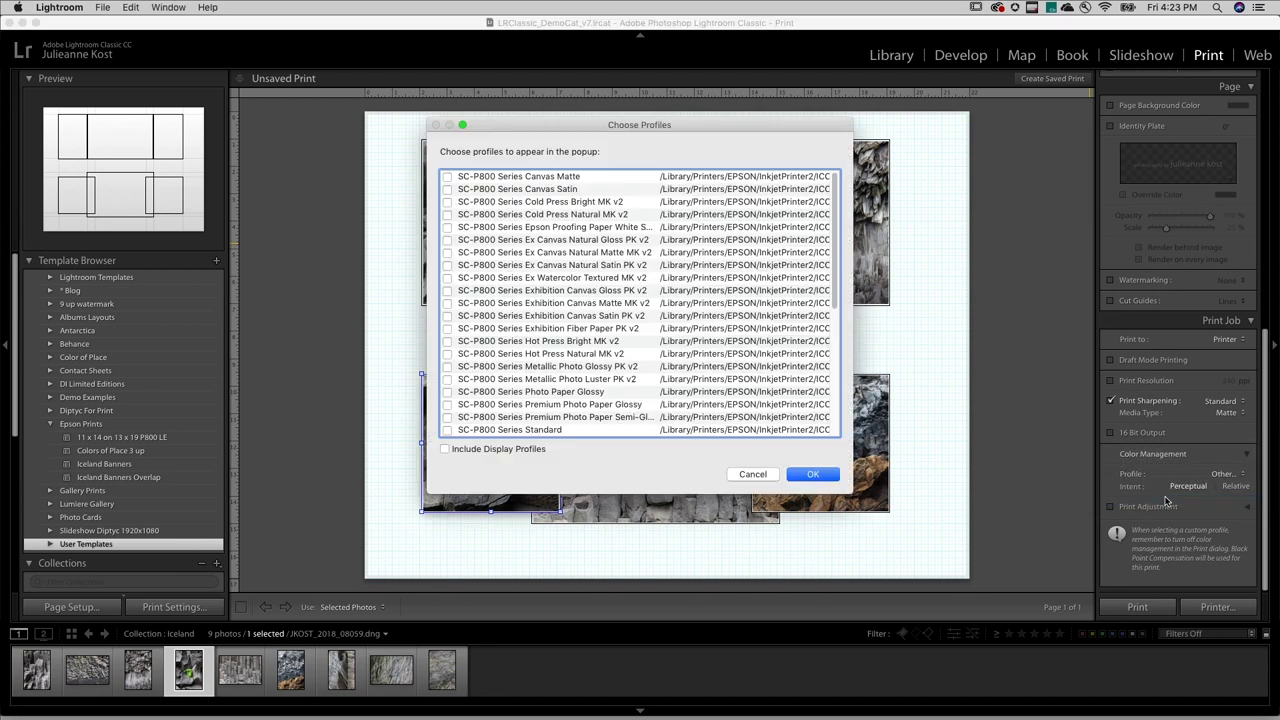
scroll(568, 325, down, 5)
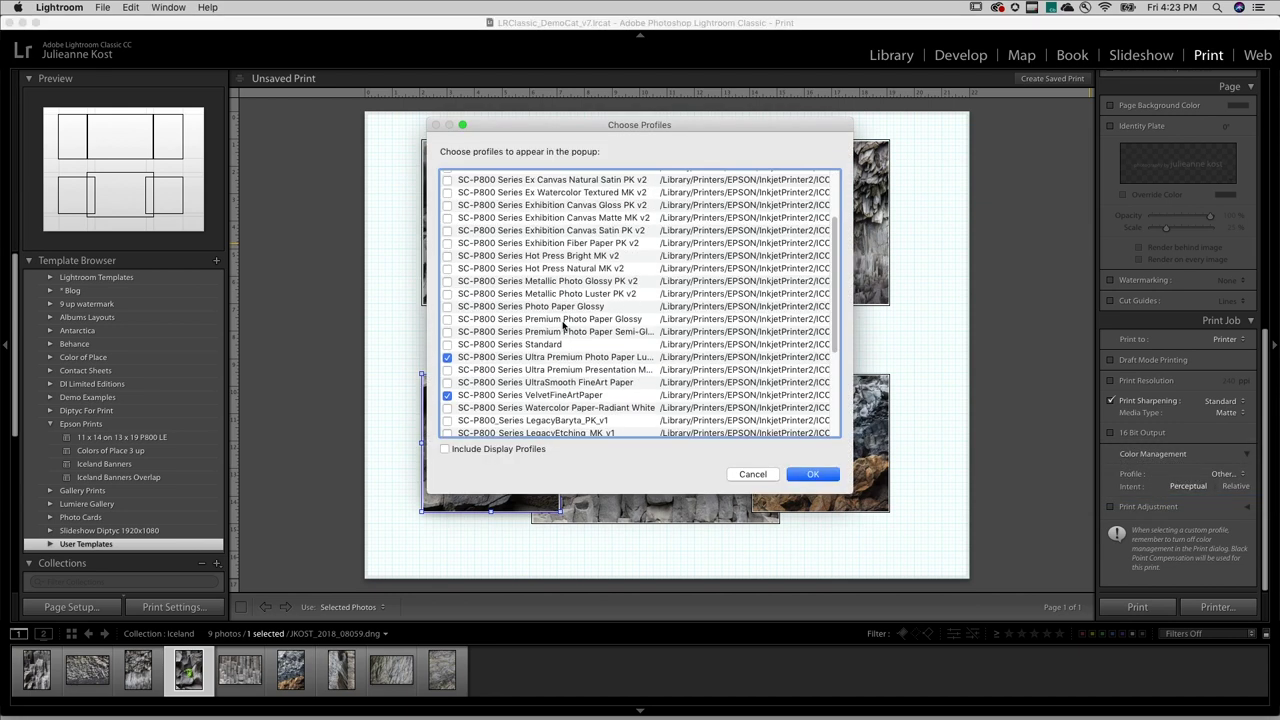
click(447, 391)
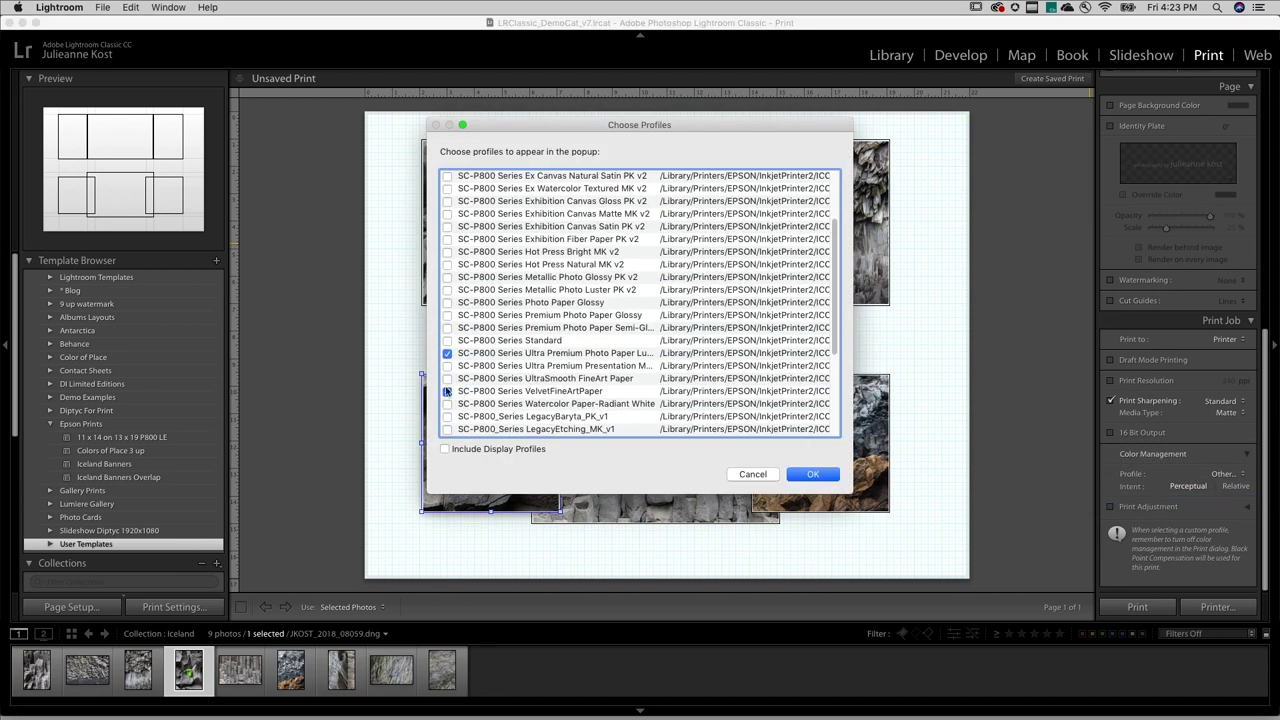
click(448, 393)
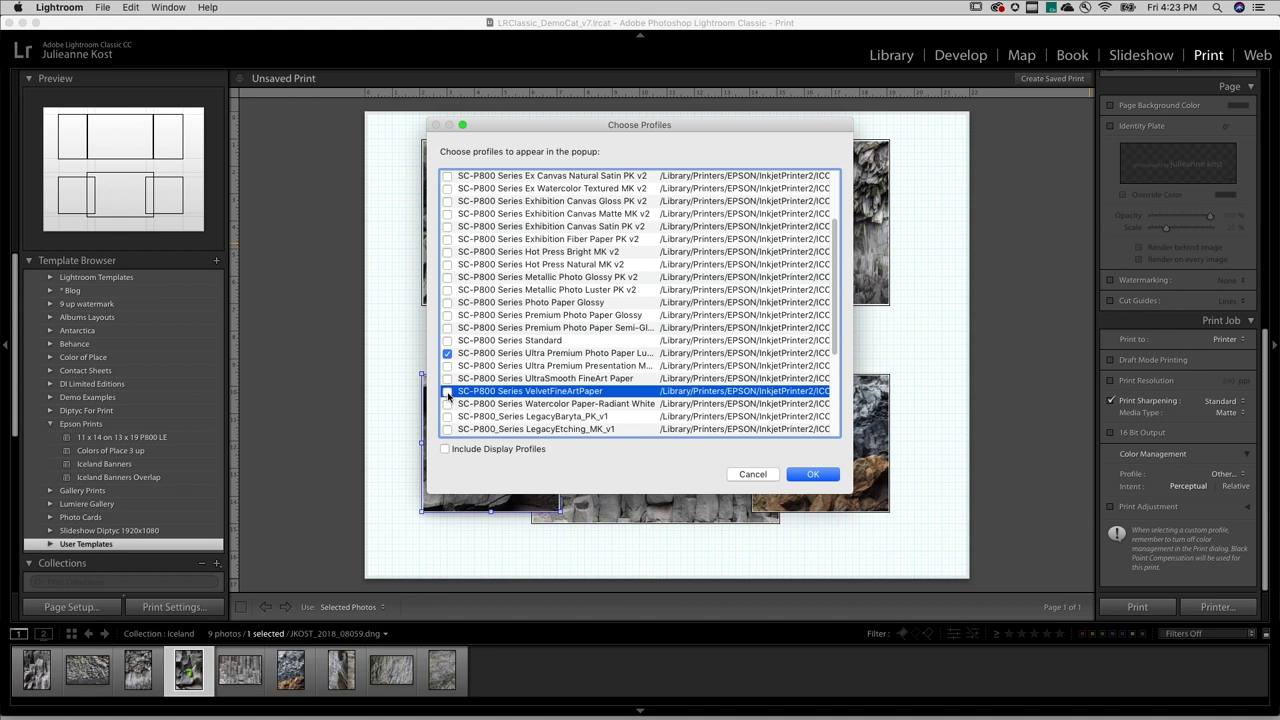
click(448, 392)
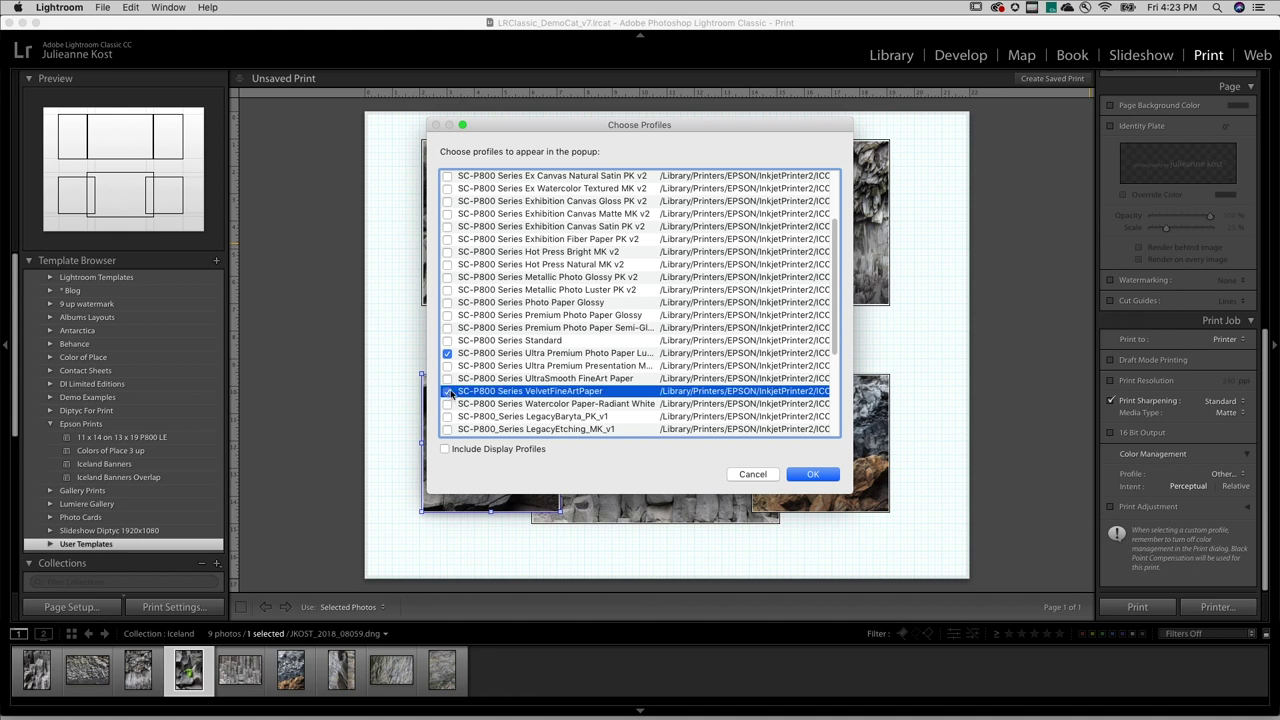
click(815, 474)
click(1188, 476)
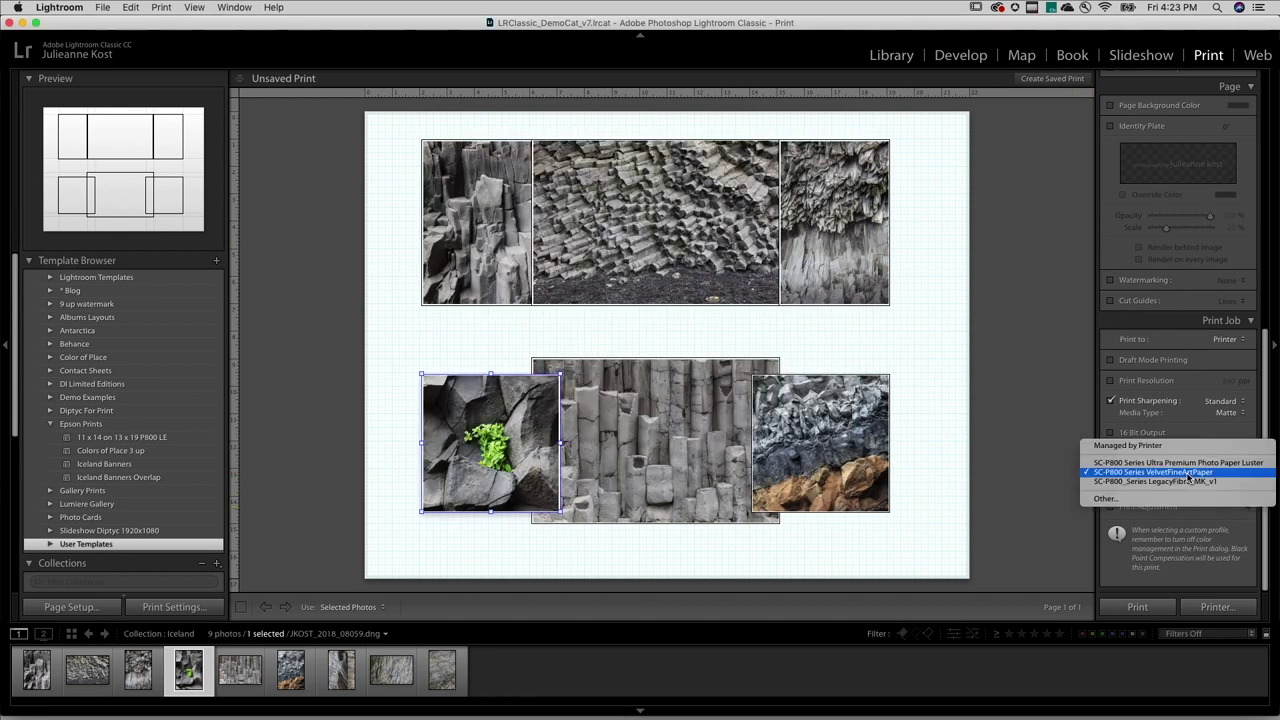
click(1187, 474)
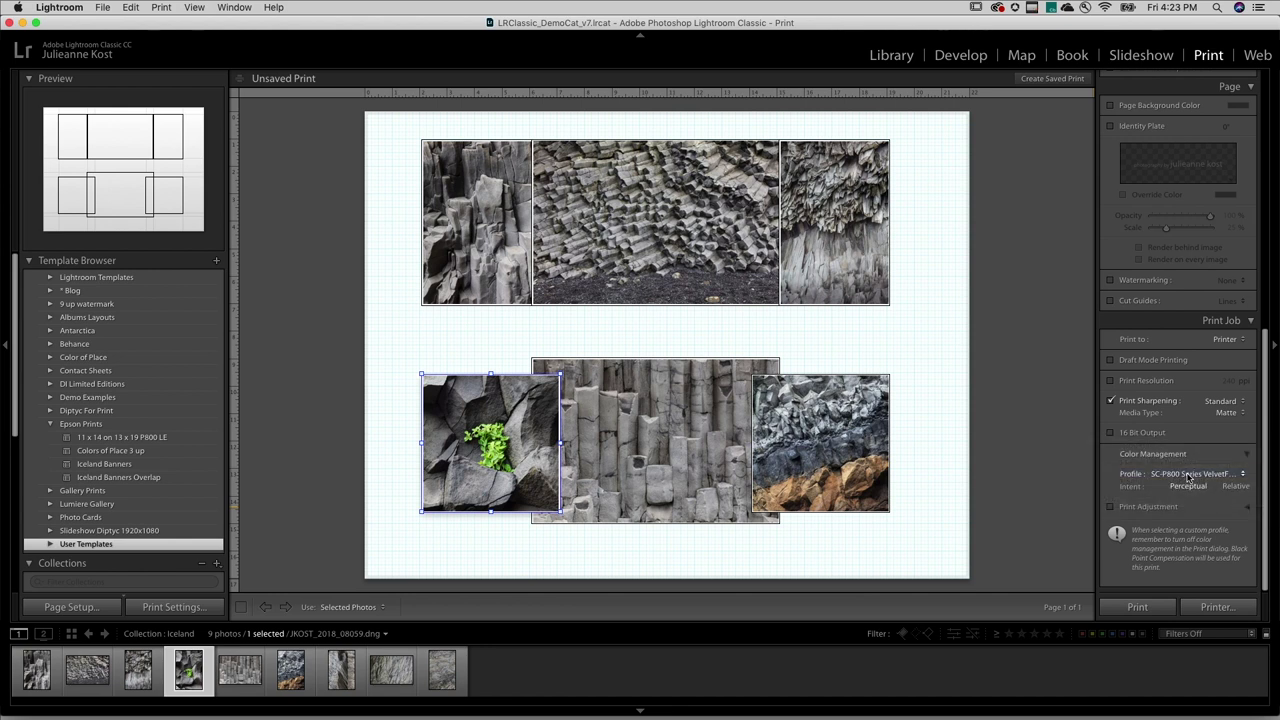
scroll(1188, 476, up, 5)
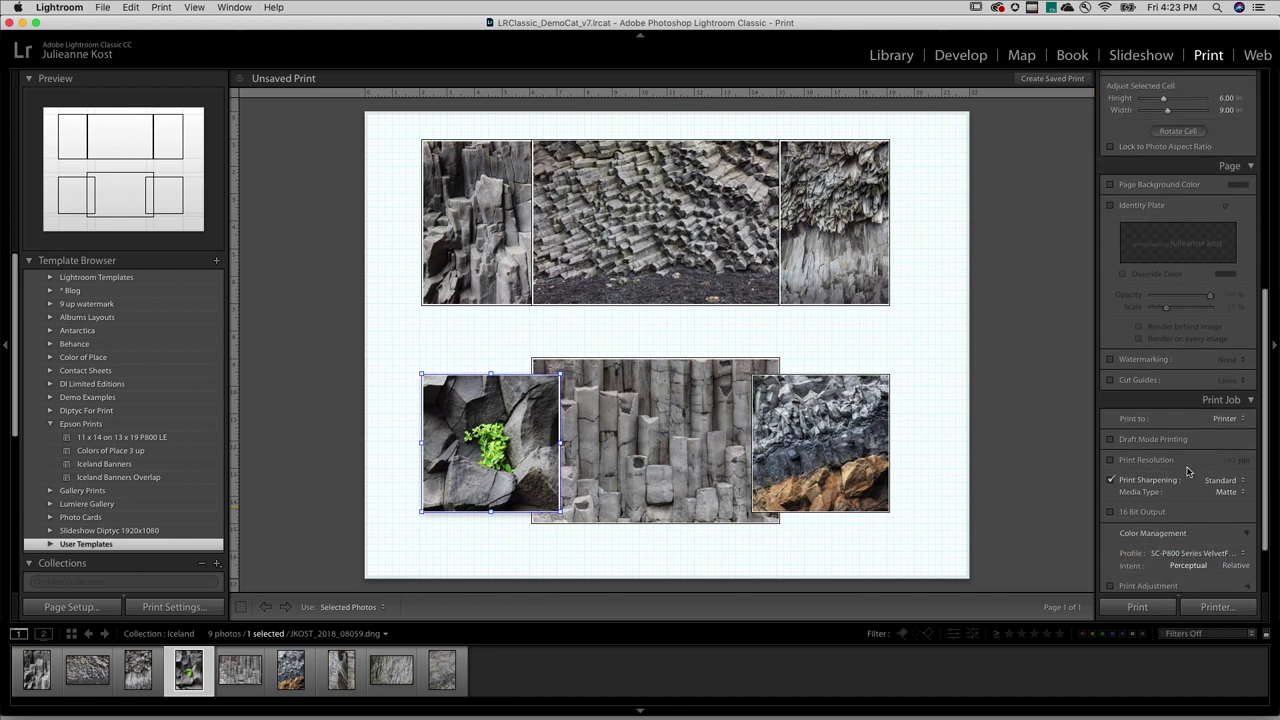
scroll(1188, 471, up, 3)
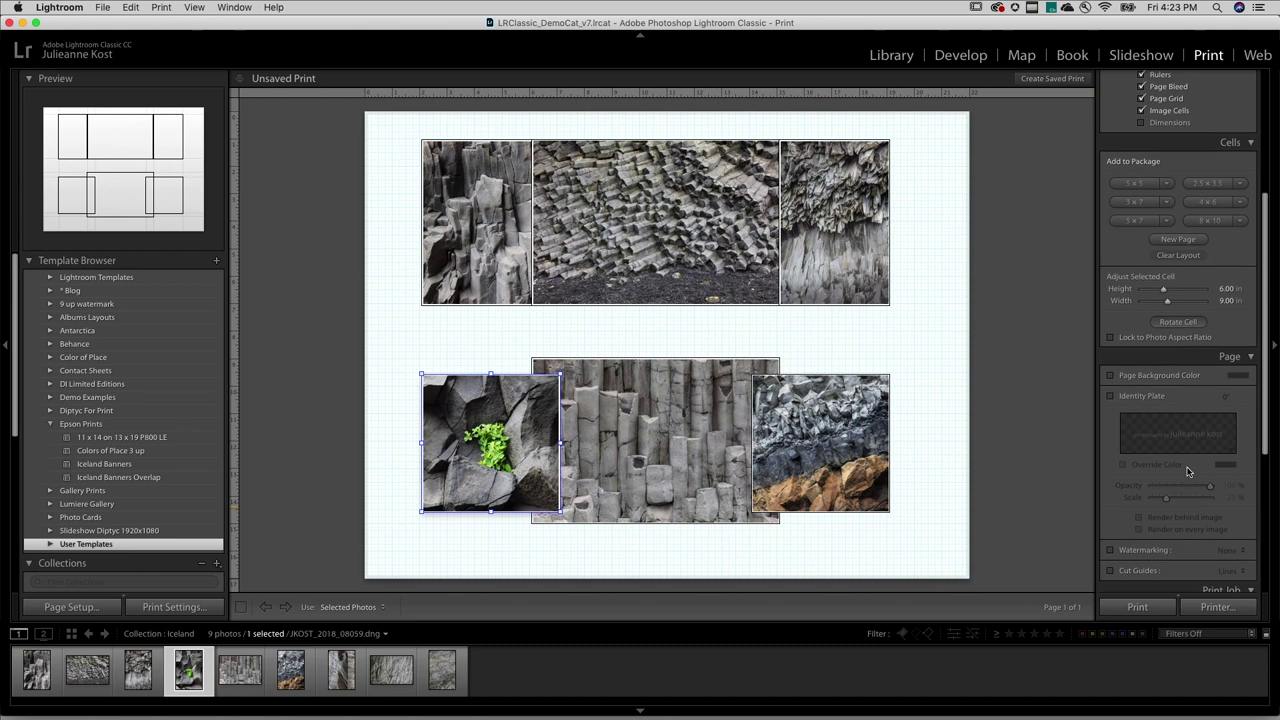
scroll(1183, 440, up, 1)
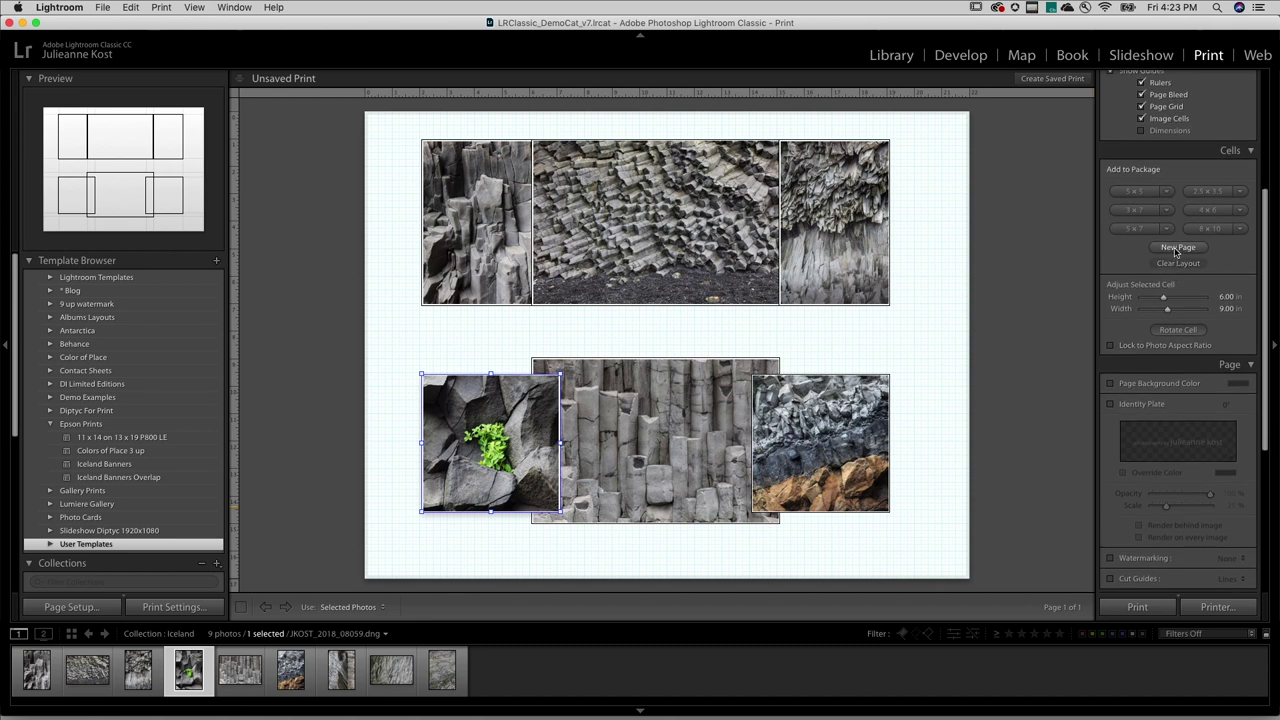
click(1177, 248)
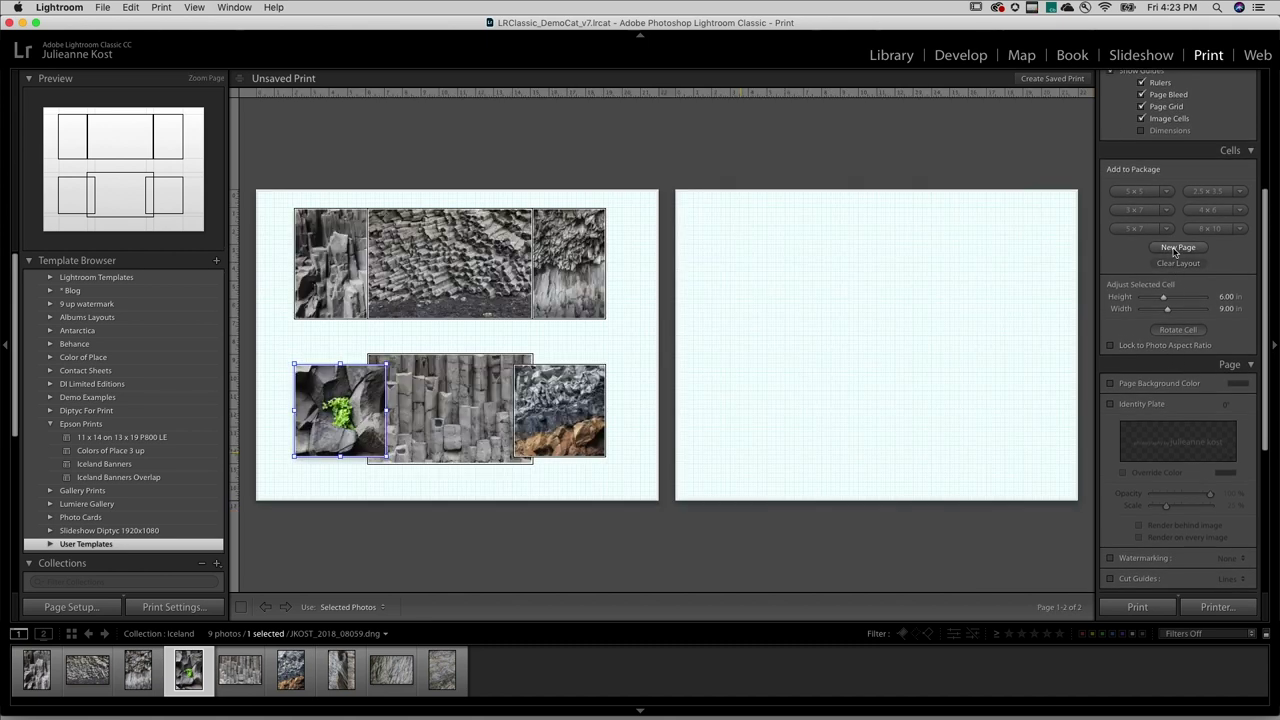
mouse_move(891, 251)
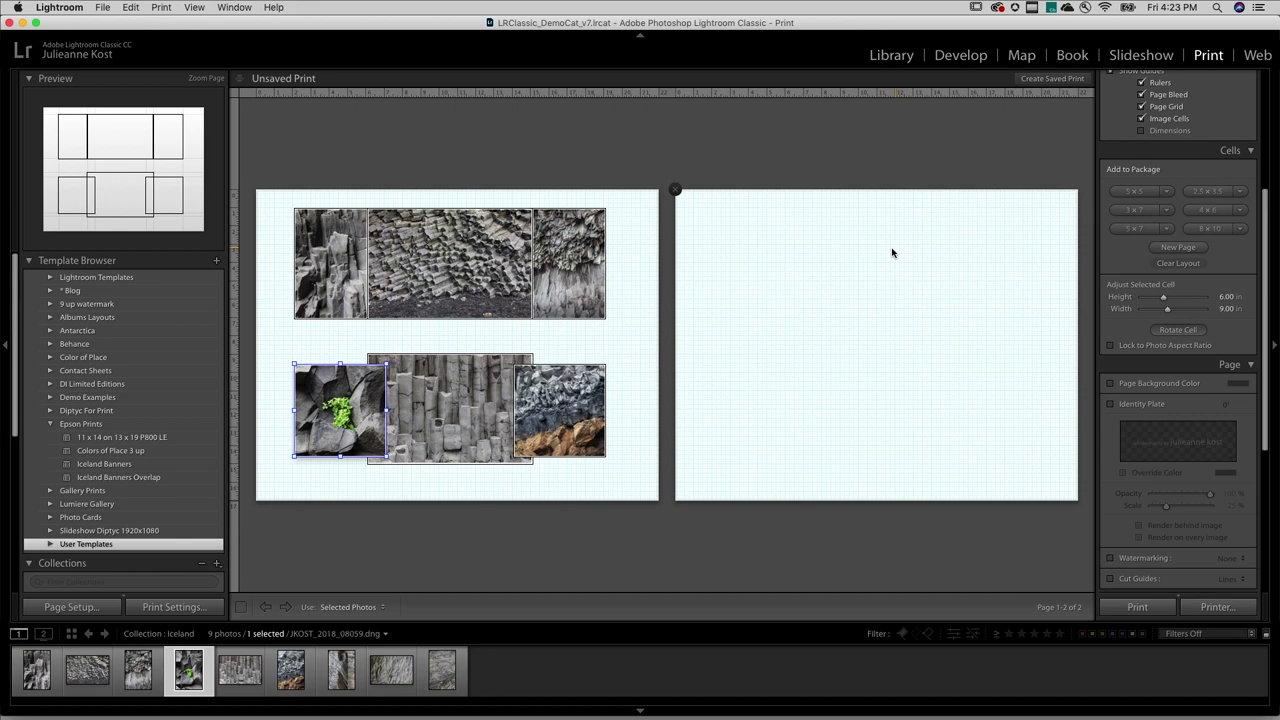
click(675, 190)
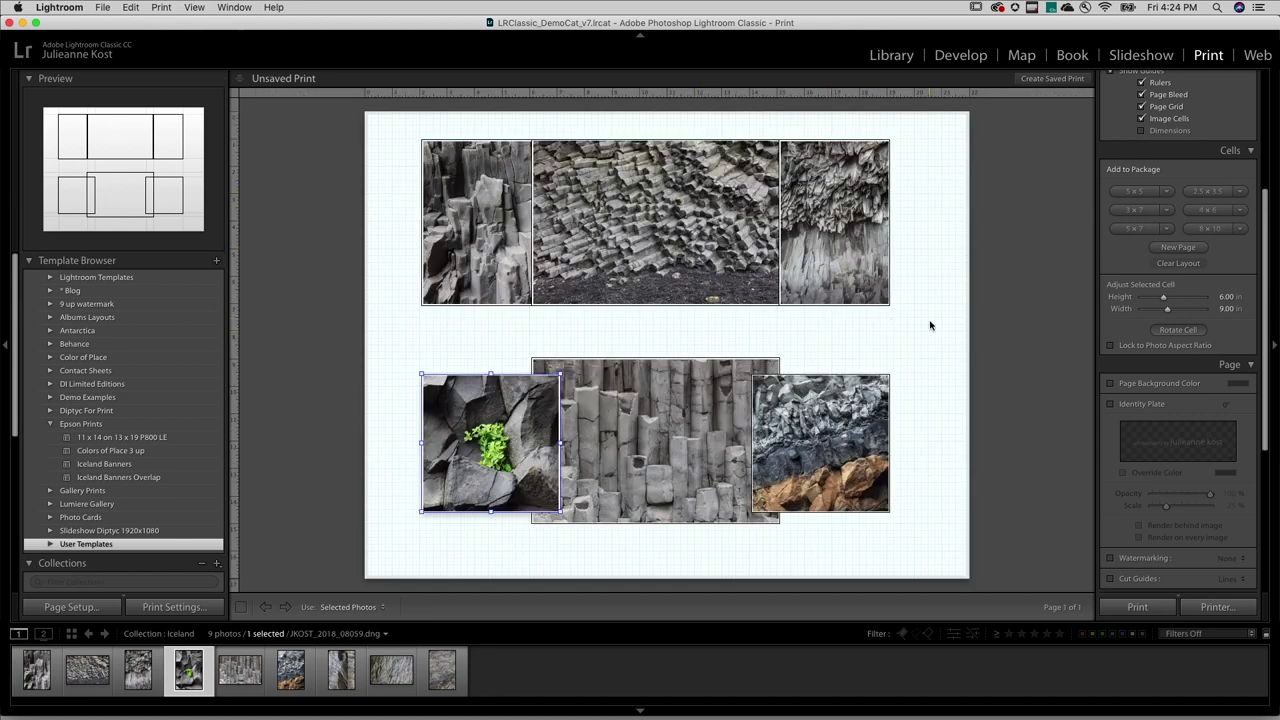